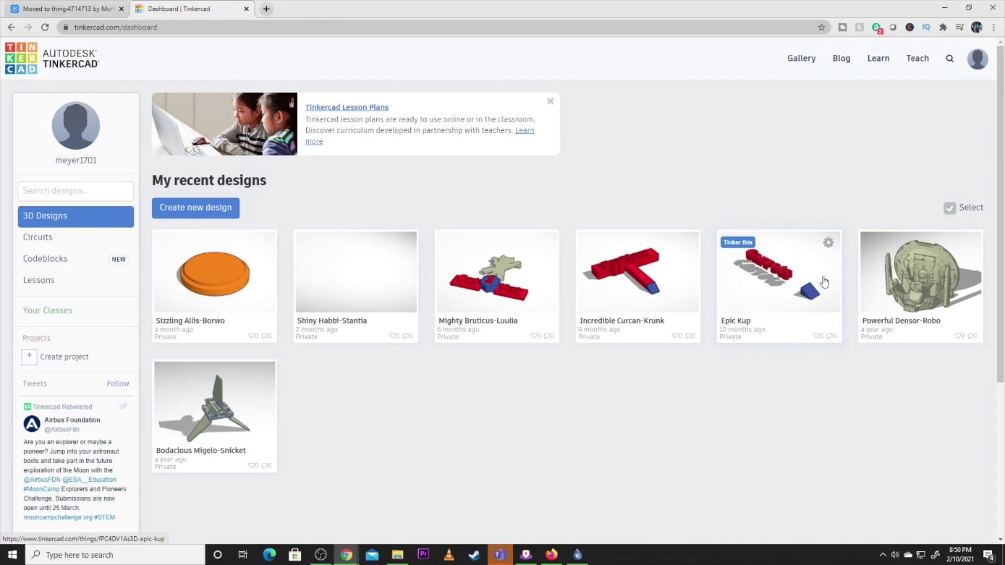
Look through the Learn section's 3D Starters, Lessons and Projects.
left_click(879, 60)
scroll(563, 314, "down", 4)
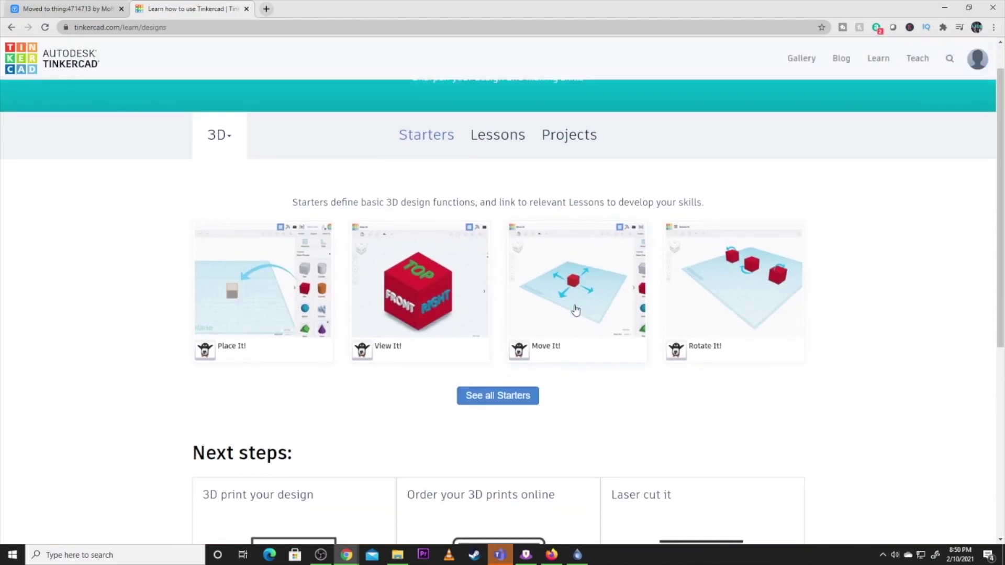
scroll(706, 362, "down", 3)
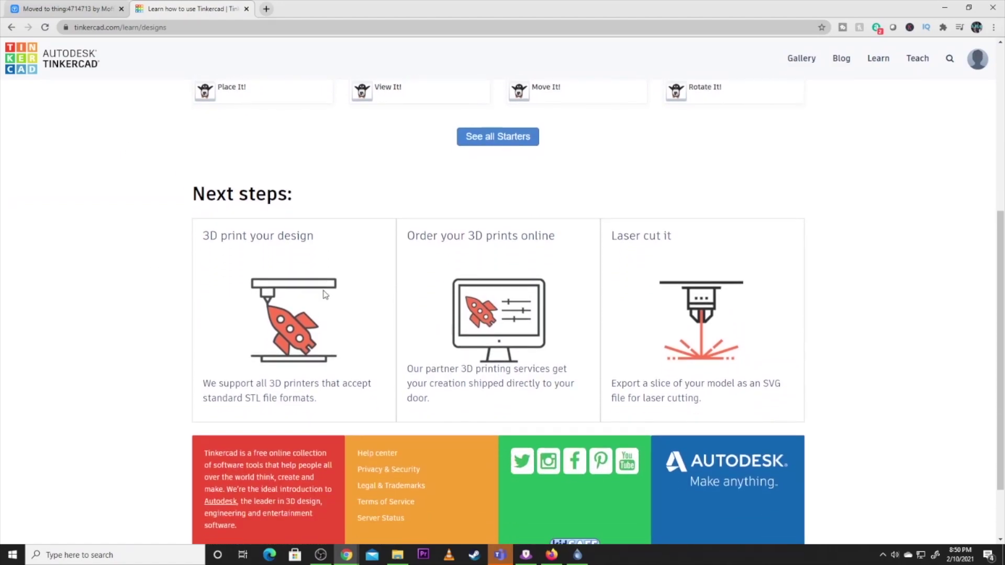
scroll(706, 362, "up", 5)
scroll(696, 356, "up", 2)
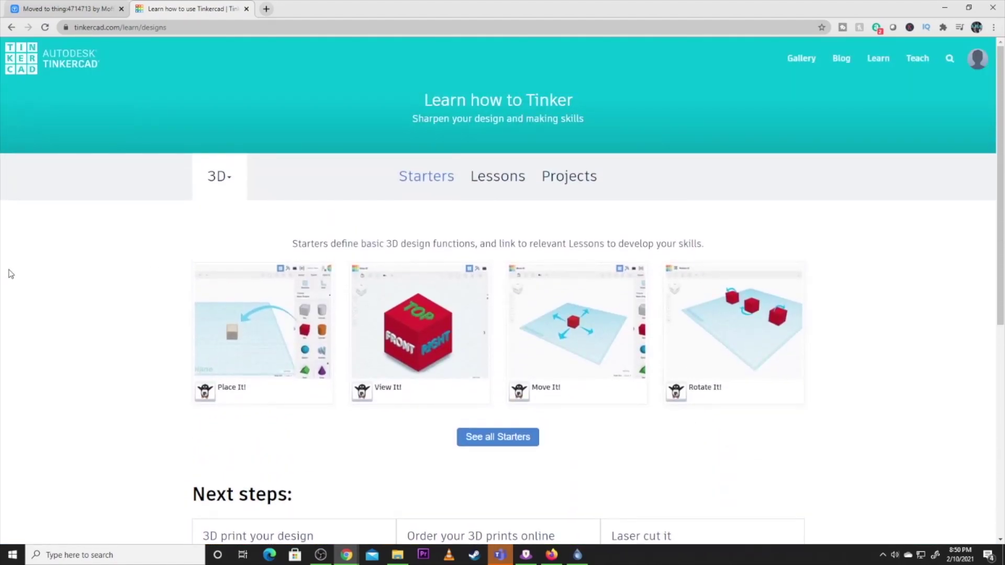
left_click(499, 178)
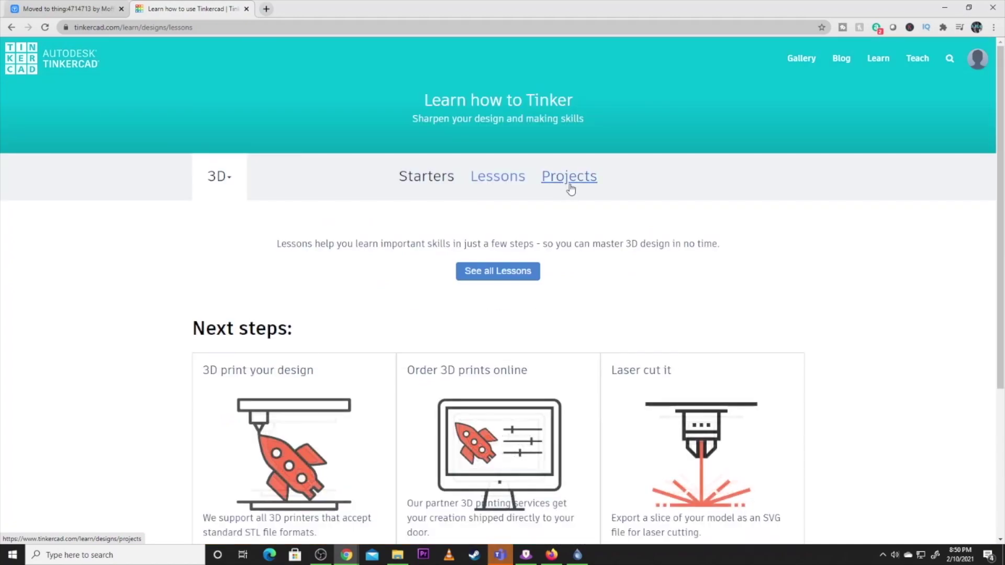
left_click(578, 186)
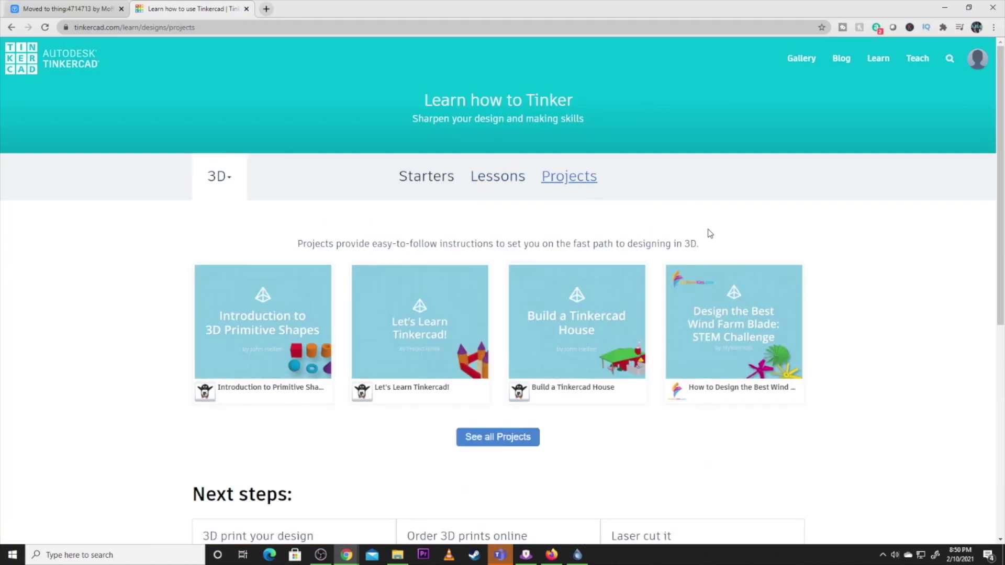
View the profile's 3D designs and open, then close, the details of the Sizzling Allis-Borwo design.
left_click(972, 60)
left_click(924, 92)
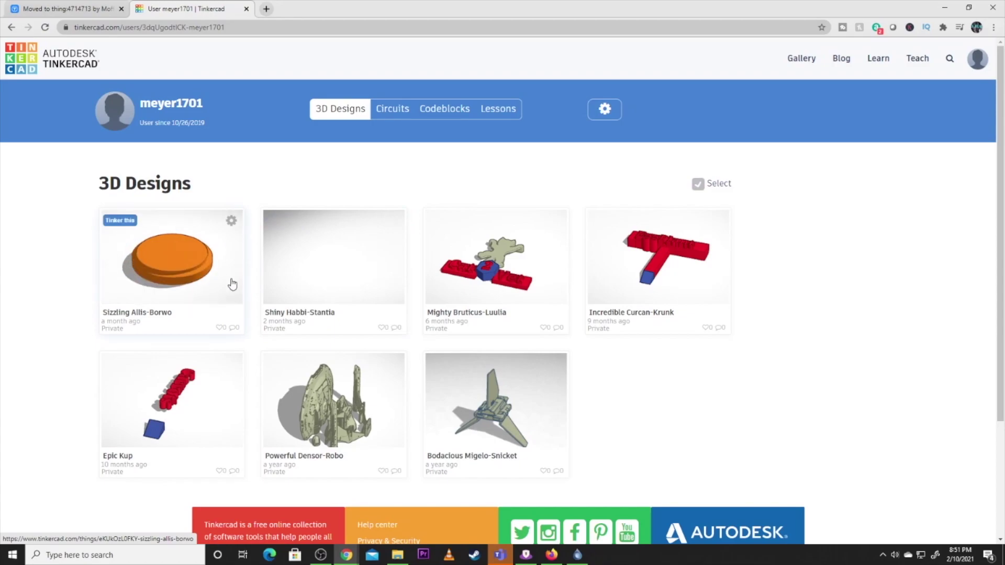
left_click(209, 259)
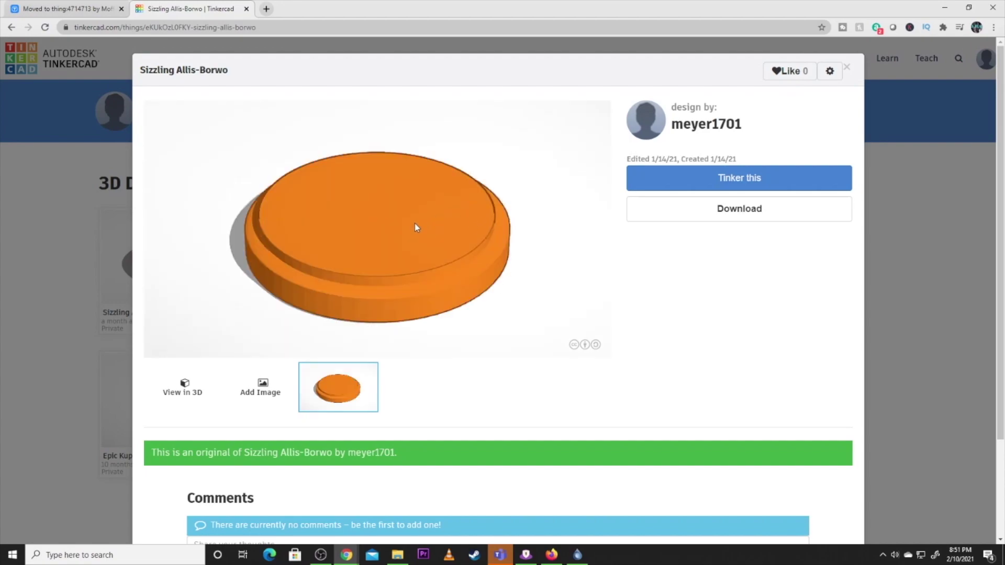
right_click(388, 260)
left_click(384, 260)
left_click(847, 68)
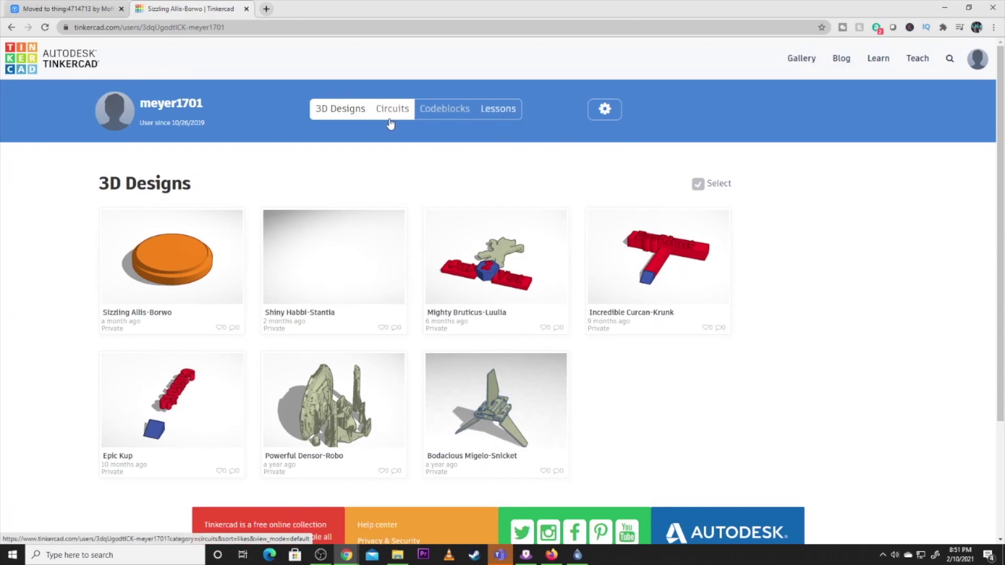
scroll(473, 195, "down", 3)
scroll(492, 210, "up", 2)
scroll(492, 210, "up", 1)
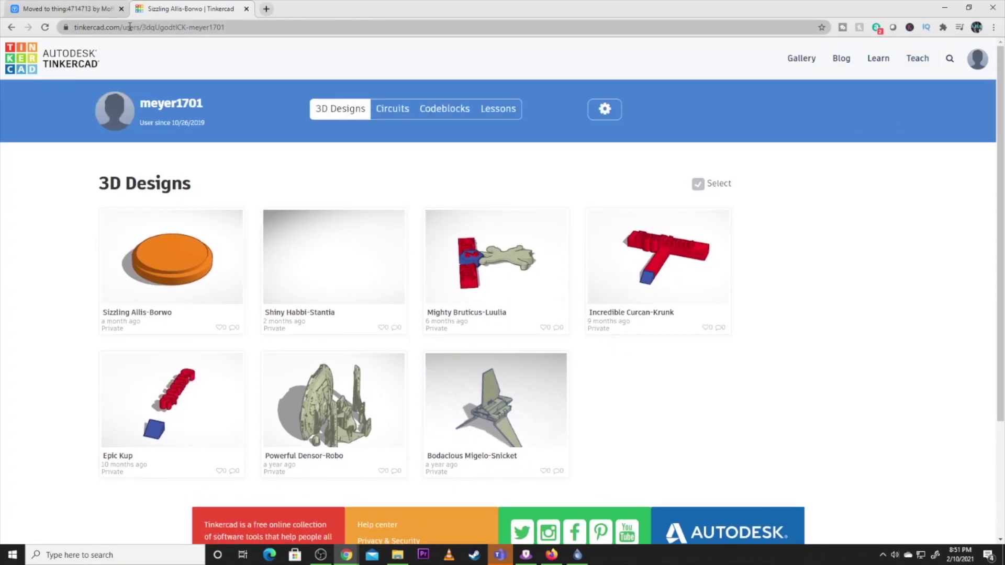
Return to the dashboard and create a new 3D design.
left_click(67, 61)
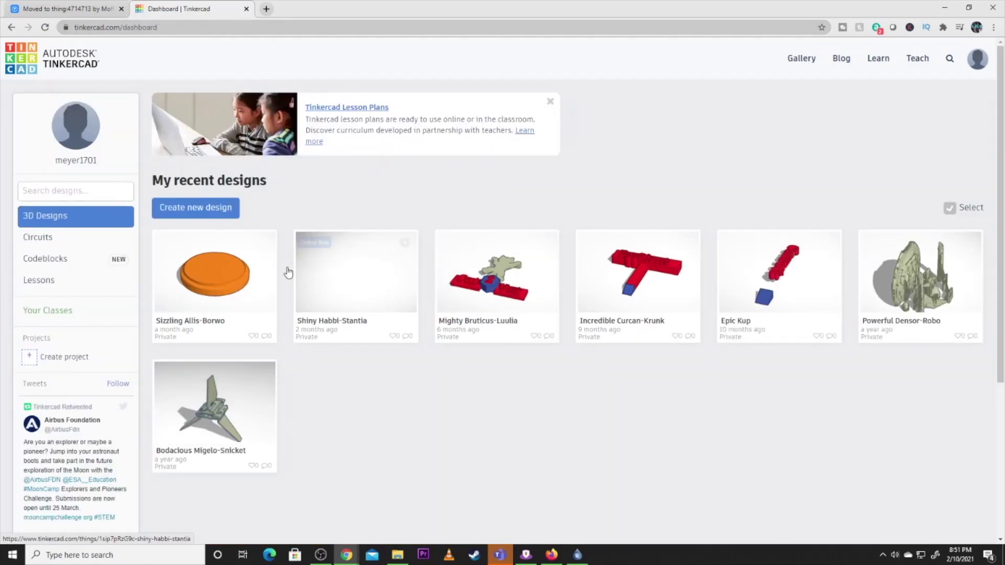
left_click(216, 209)
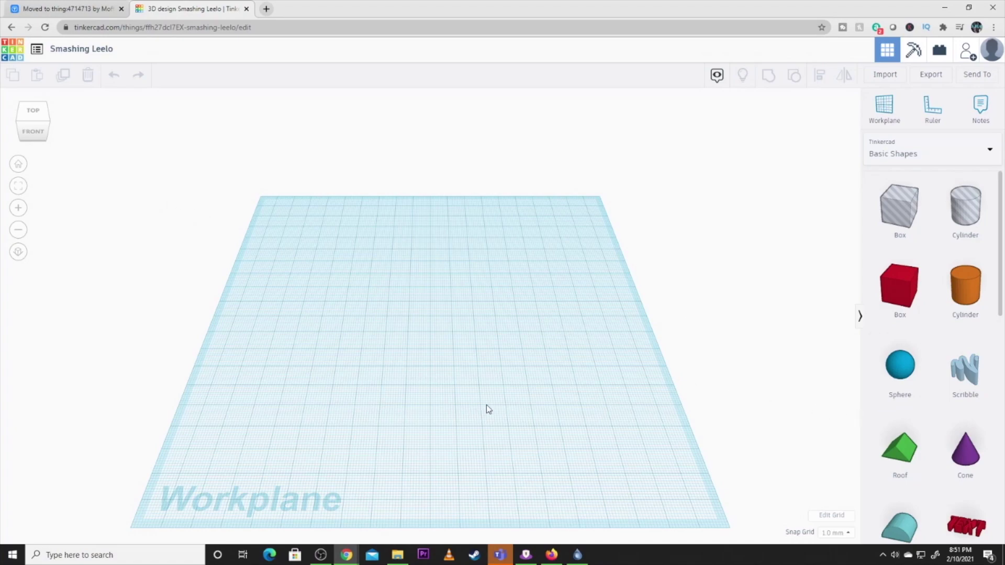
right_click_drag(407, 410, 421, 394)
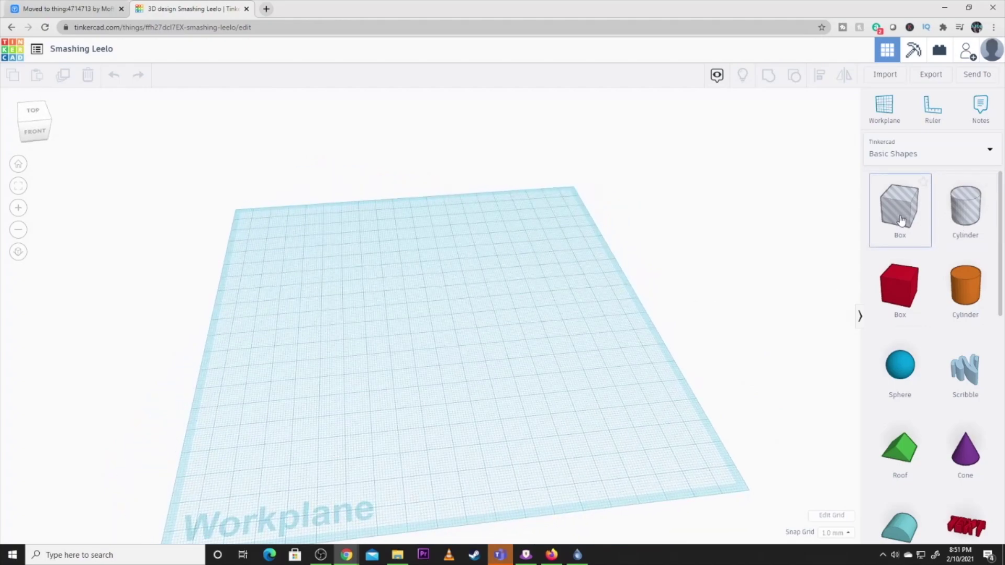
Browse the basic shapes, place a solid cylinder near the middle of the workplane and enlarge its footprint.
left_click_drag(902, 196, 898, 208)
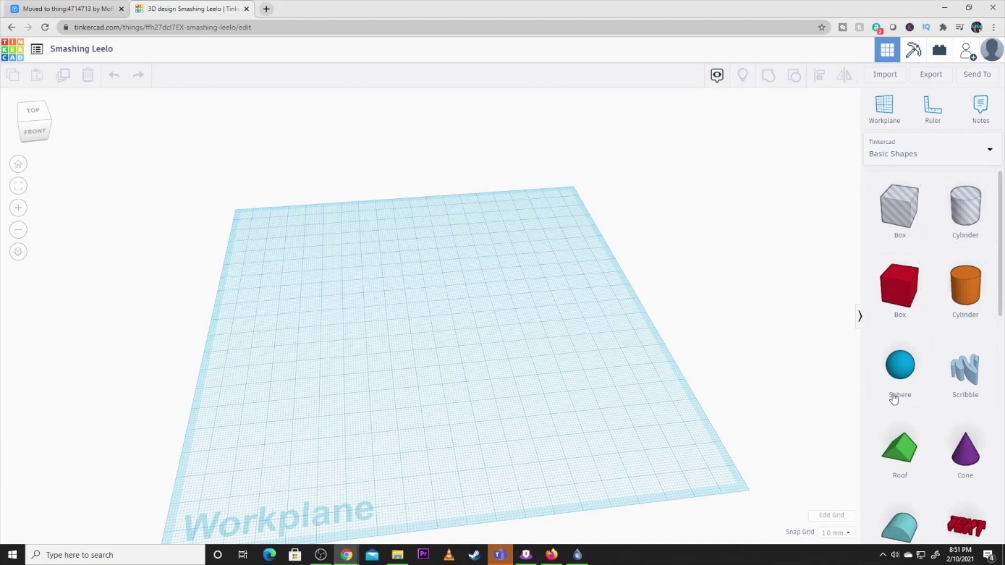
scroll(913, 471, "down", 2)
scroll(922, 481, "down", 6)
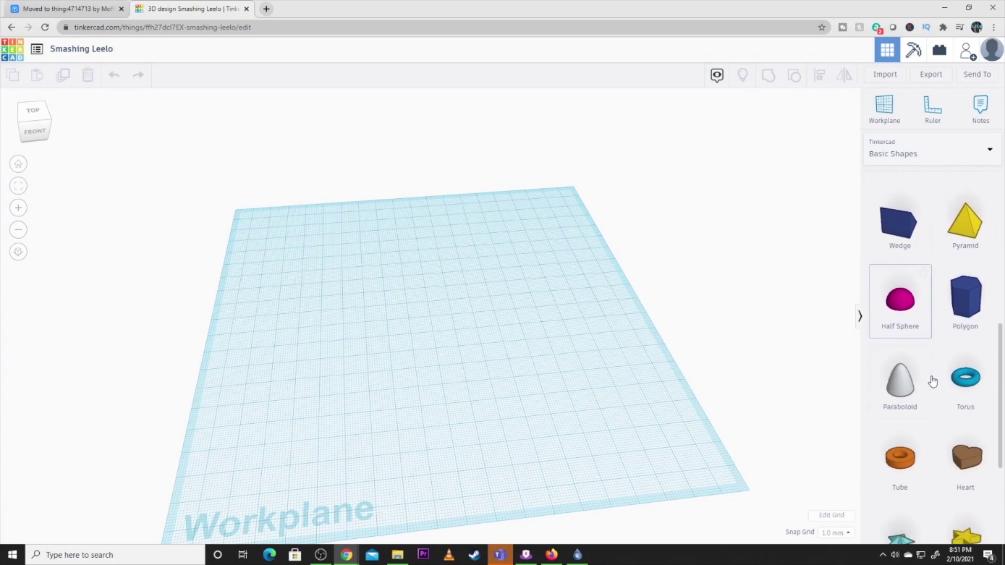
scroll(945, 374, "down", 2)
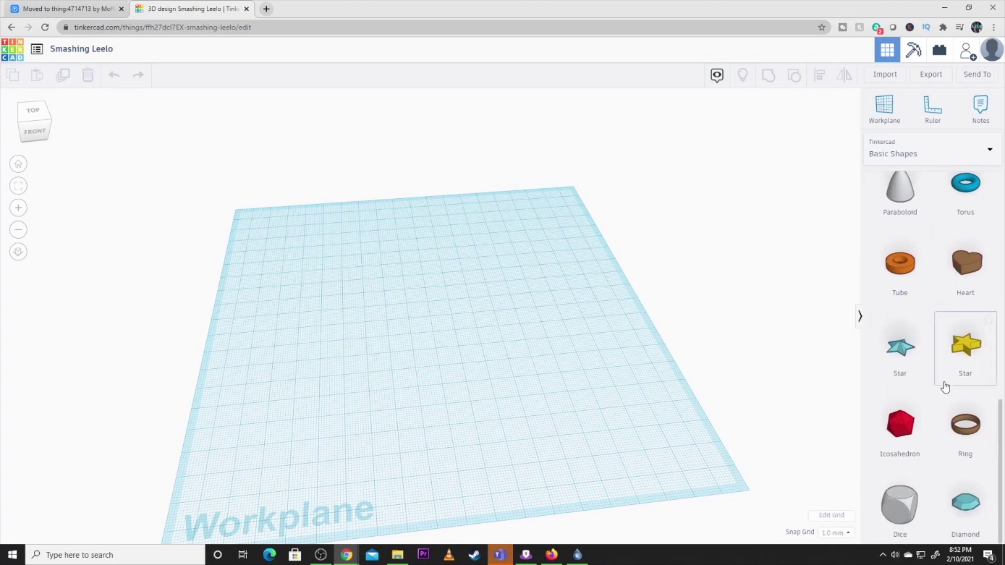
scroll(947, 422, "up", 10)
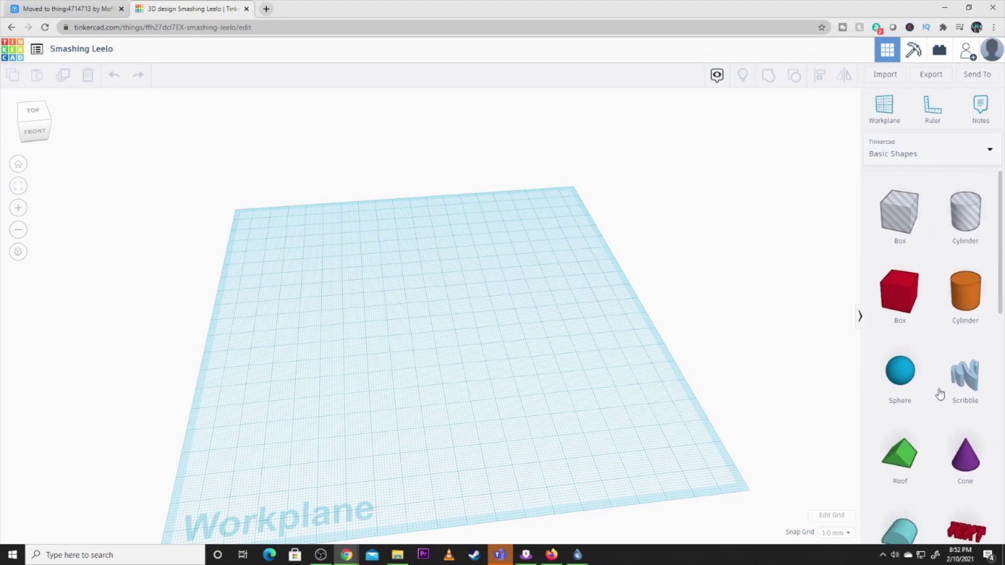
left_click_drag(967, 294, 429, 303)
right_click_drag(428, 302, 441, 327)
mouse_move(453, 323)
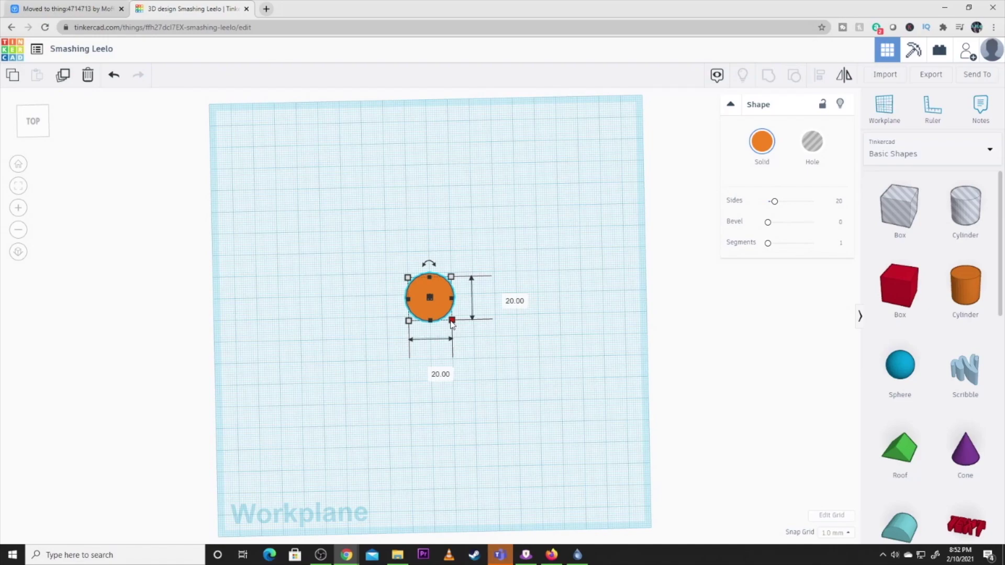
left_click_drag(452, 322, 528, 399)
left_click(495, 457)
Reduce the cylinder's height to make a flat, wide base disc.
right_click_drag(495, 458, 524, 323)
left_click(476, 294)
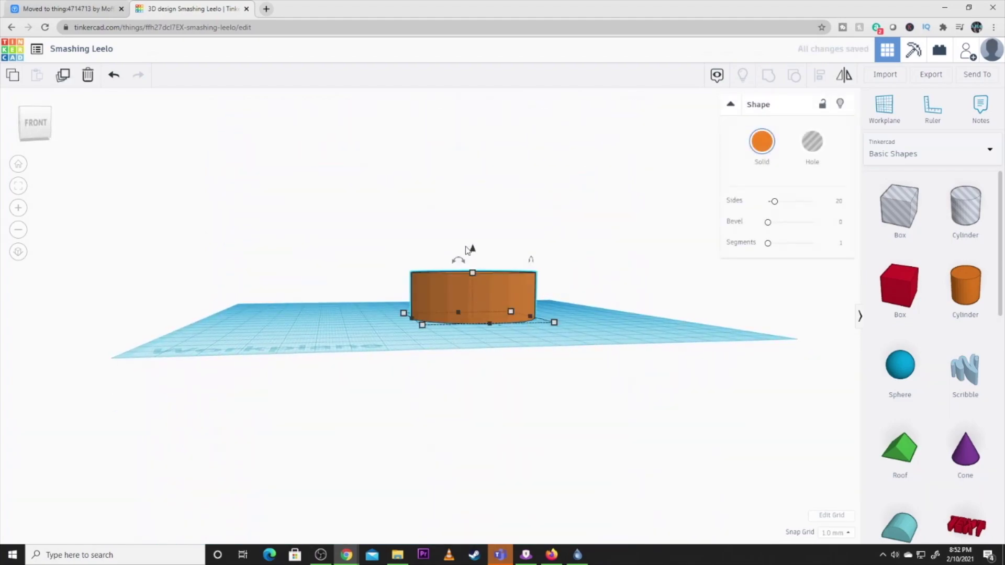
left_click_drag(472, 286, 474, 303)
right_click_drag(499, 316, 525, 399)
scroll(460, 413, "up", 3)
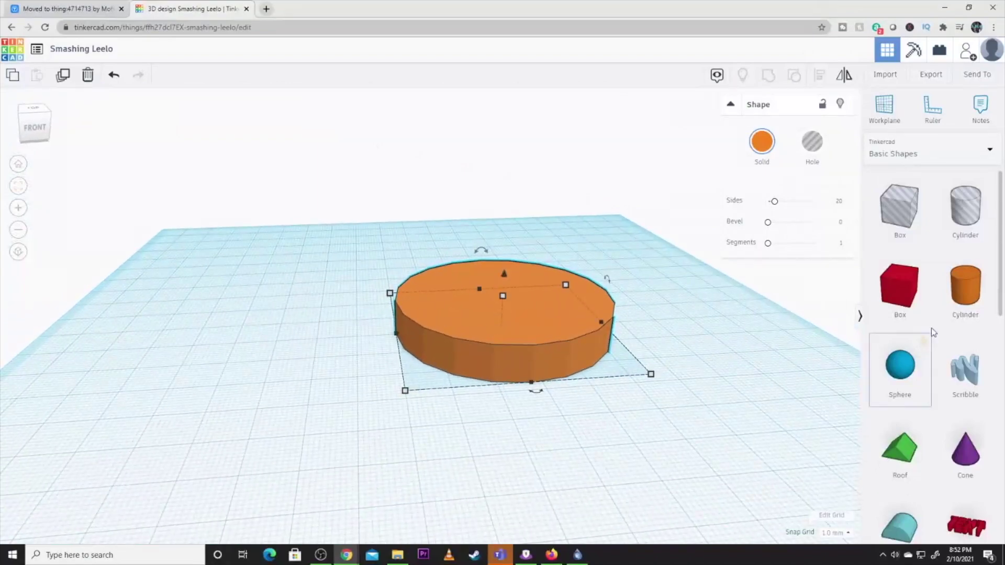
Place a second solid cylinder on the base disc, enlarge it to a smaller diameter than the base and move it towards the centre.
left_click_drag(969, 293, 501, 326)
right_click_drag(500, 327, 529, 381)
left_click_drag(528, 387, 598, 463)
left_click_drag(551, 382, 519, 339)
left_click(644, 393)
Lower the upper cylinder's height to about 14 mm and adjust its position over the base disc.
right_click_drag(644, 394, 709, 336)
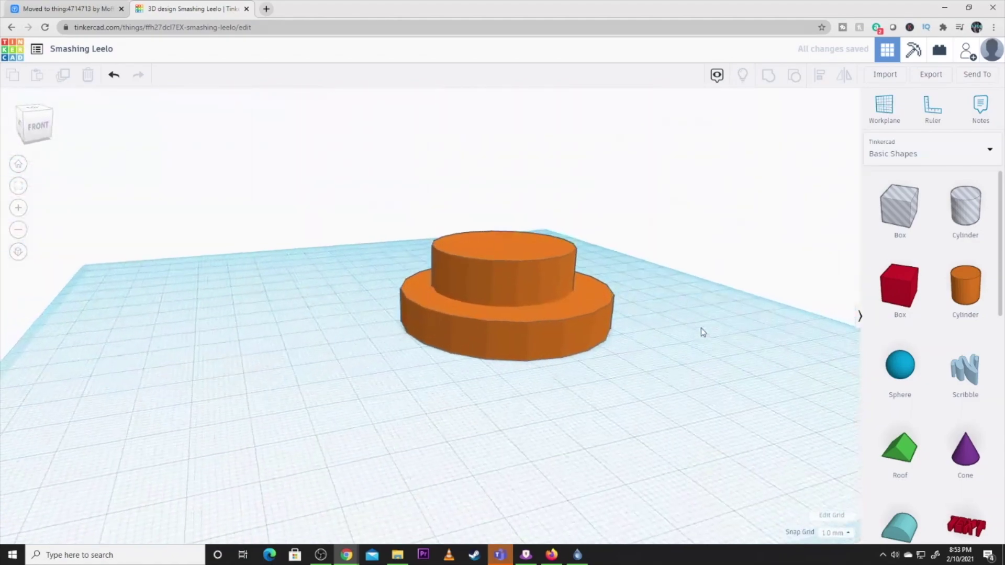
left_click(547, 265)
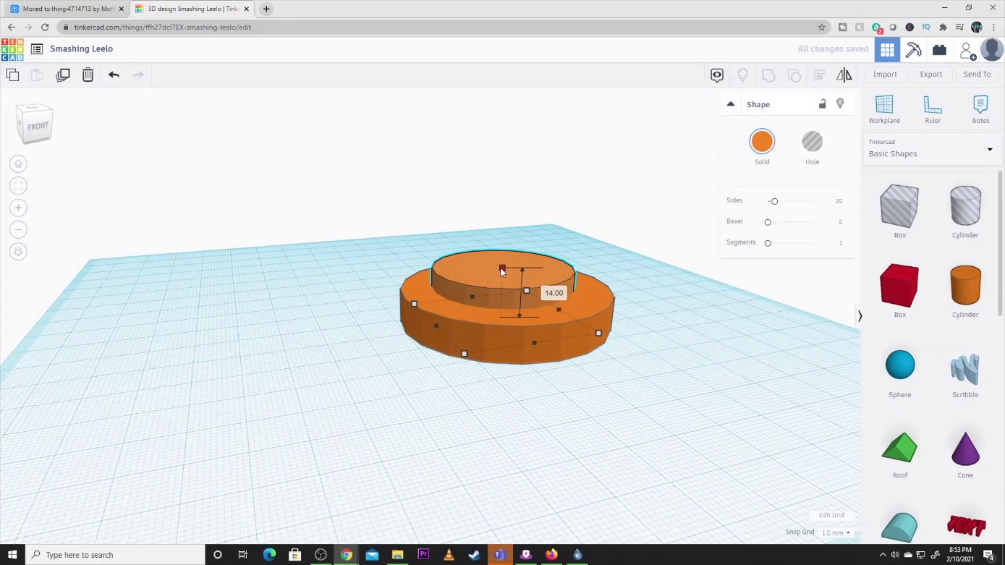
right_click_drag(501, 275, 541, 322)
left_click_drag(541, 321, 538, 333)
left_click(526, 452)
Place a hole cylinder on the upper disc and shrink its footprint to 2 by 2 mm.
right_click_drag(526, 451, 611, 319)
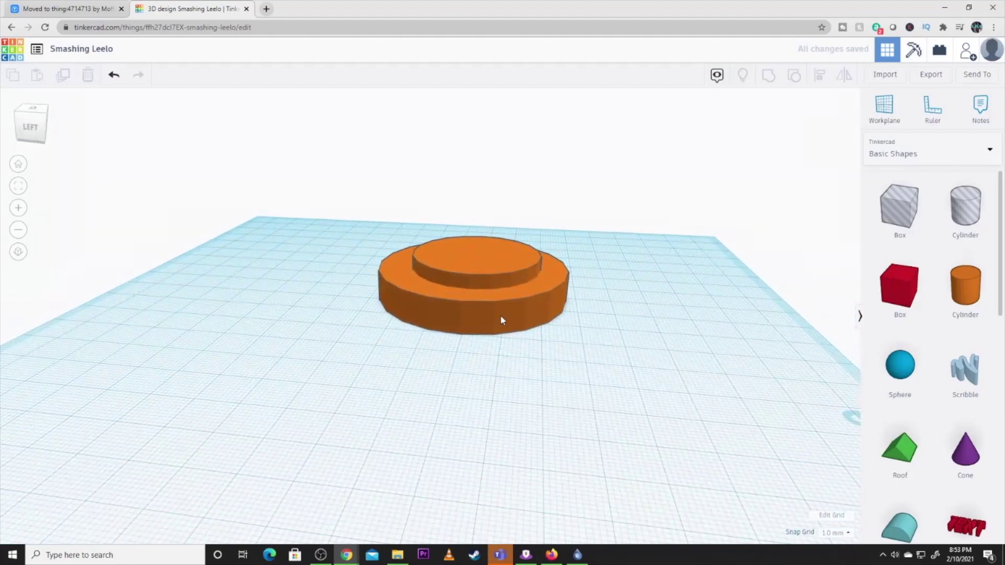
right_click_drag(550, 319, 281, 278)
right_click_drag(375, 303, 517, 258)
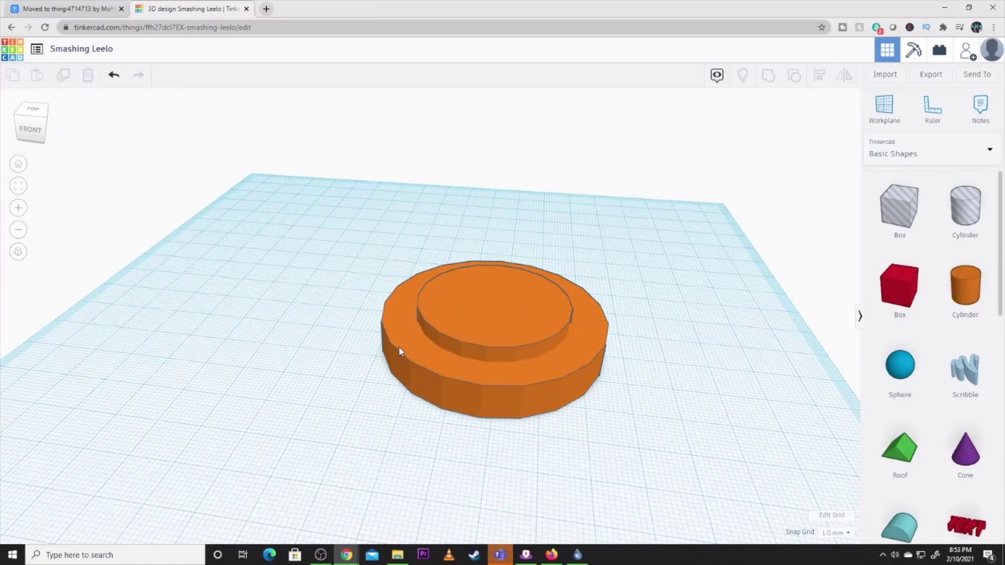
right_click_drag(592, 272, 564, 310)
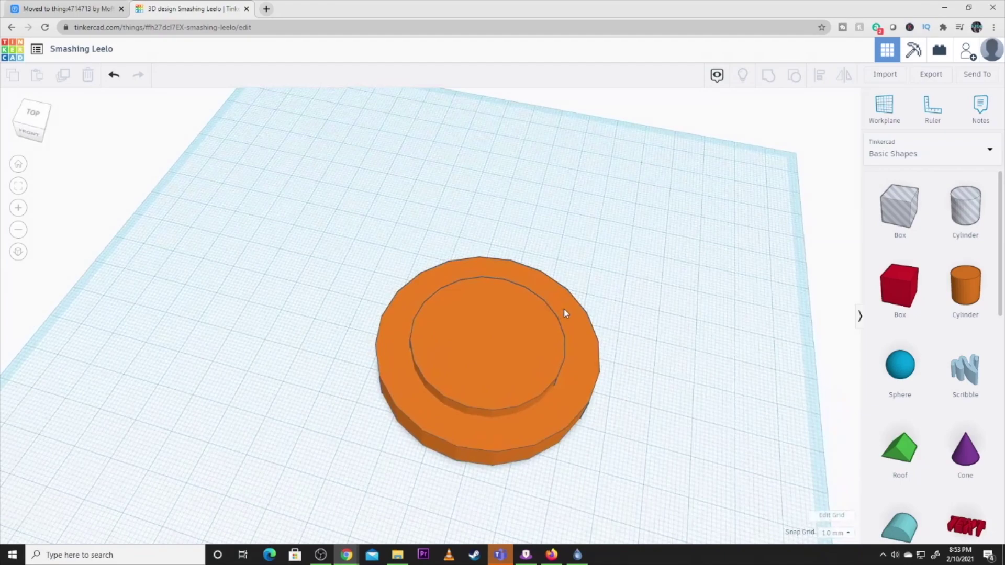
scroll(482, 347, "up", 4)
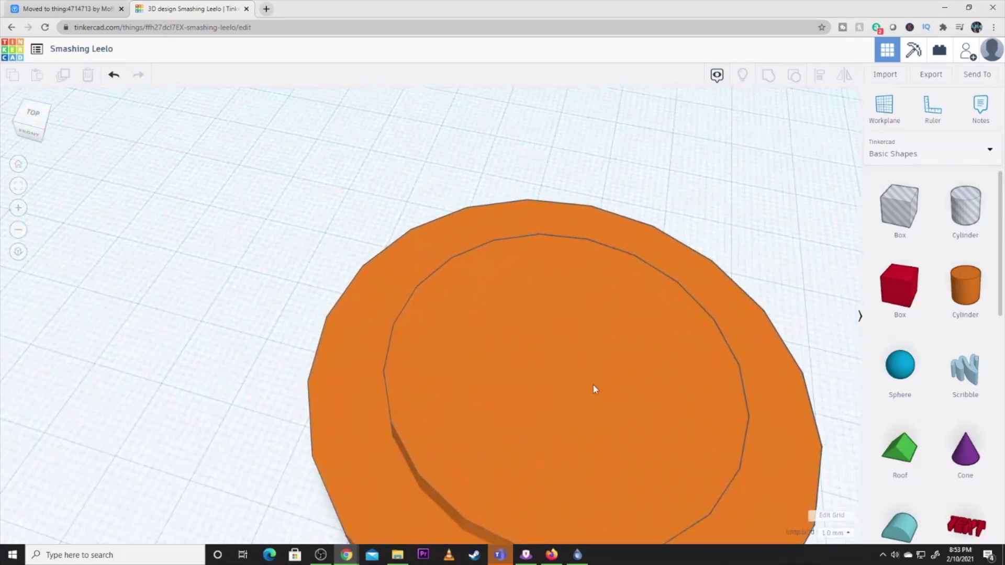
left_click_drag(965, 209, 552, 421)
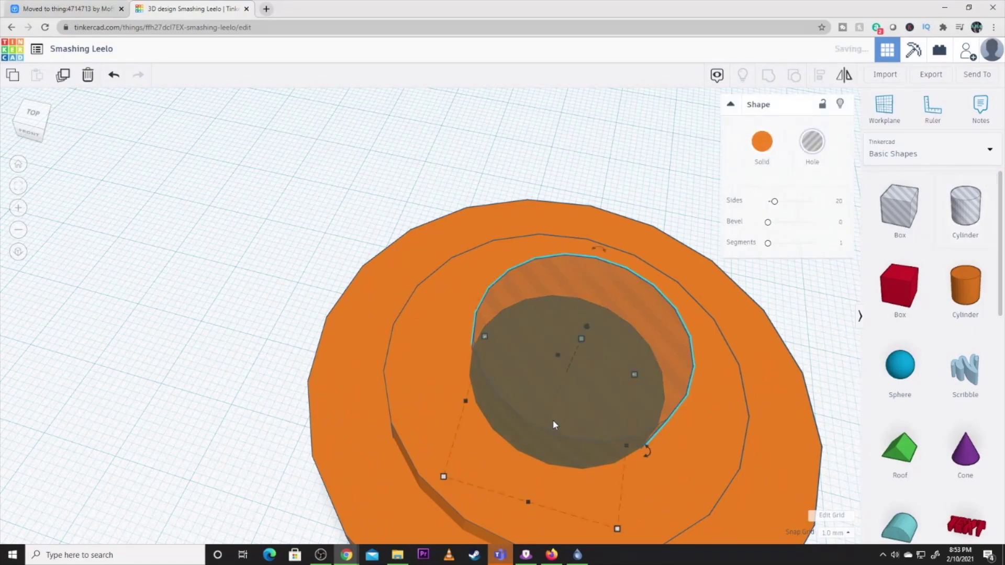
left_click_drag(617, 528, 501, 334)
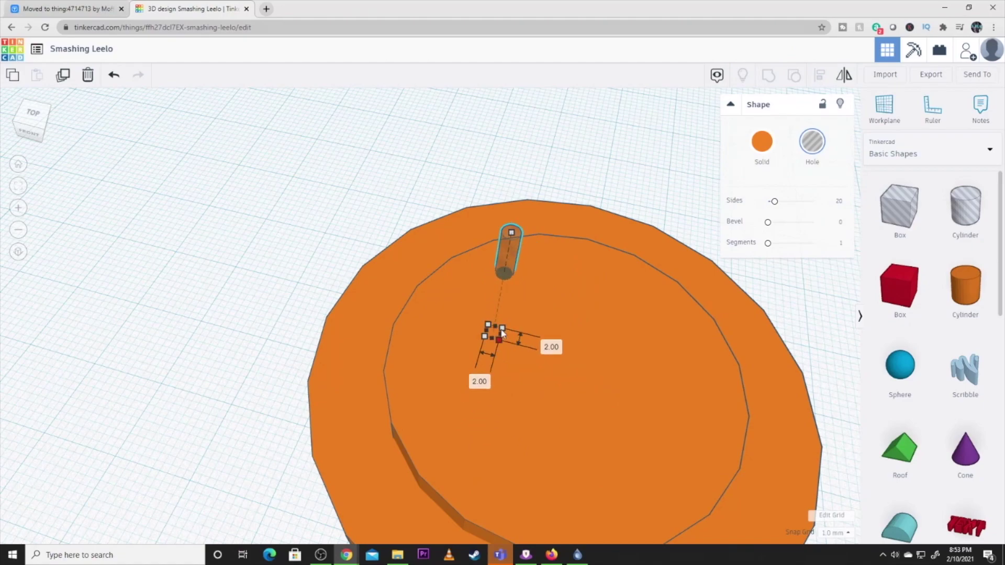
Move the small hole cylinder to the middle of the upper disc and lower its height to about 14 mm.
left_click_drag(507, 265, 576, 361)
right_click_drag(572, 419, 597, 354)
left_click_drag(578, 150, 574, 226)
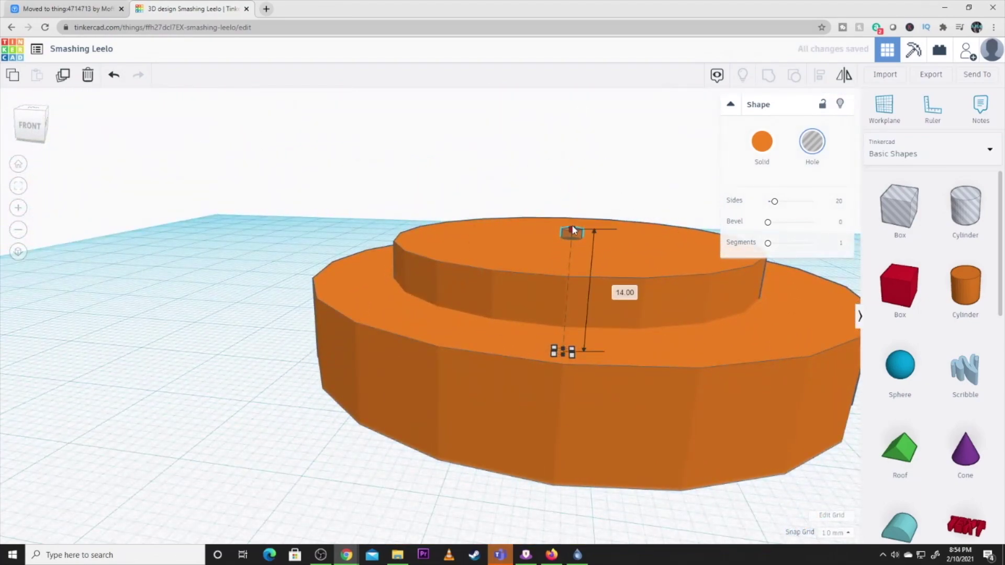
Smooth the base disc by setting its segments to 10, sides to 64 and bevel to 2.5.
left_click(666, 239)
right_click_drag(652, 240, 538, 359)
right_click_drag(482, 494, 588, 366)
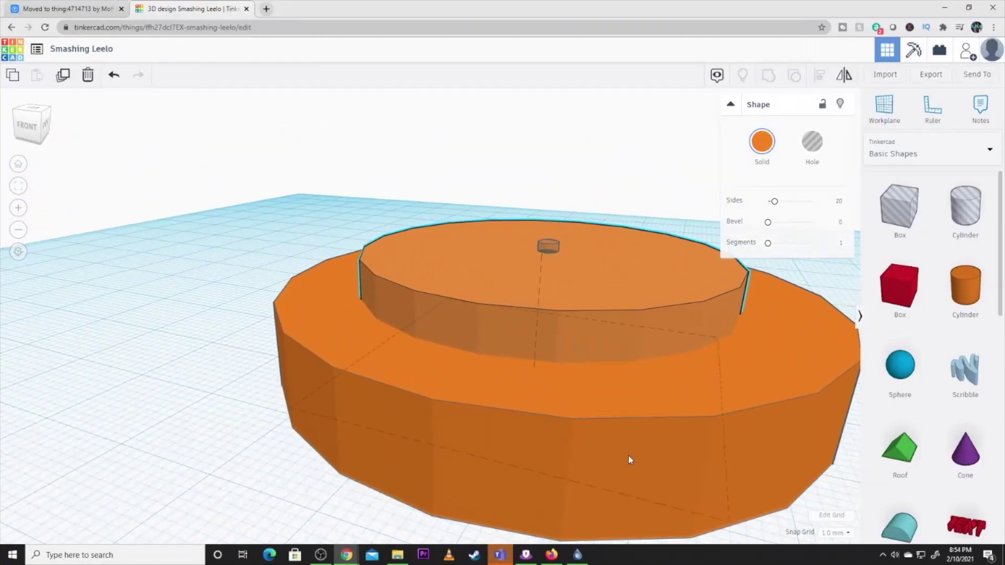
left_click(628, 455)
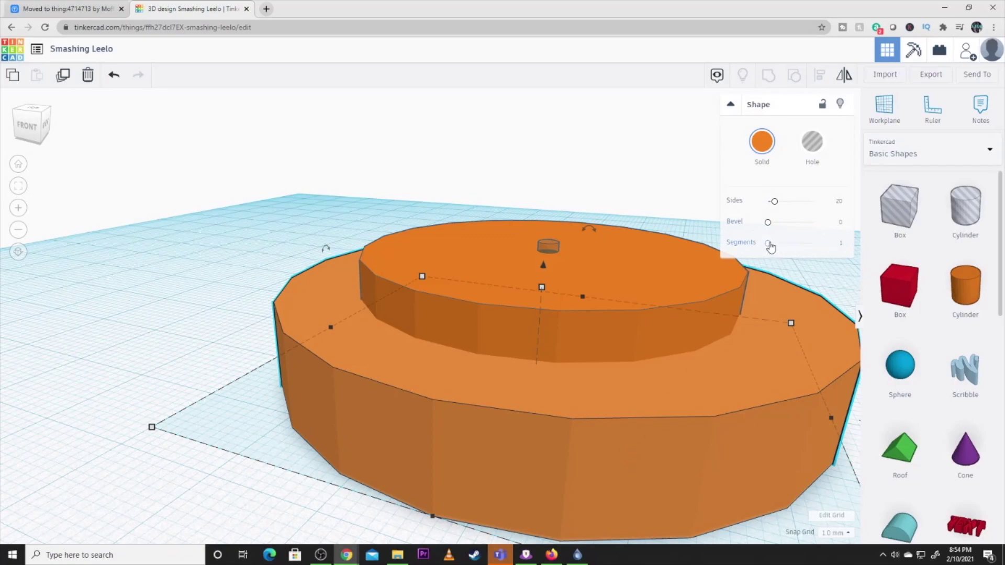
left_click_drag(770, 246, 778, 247)
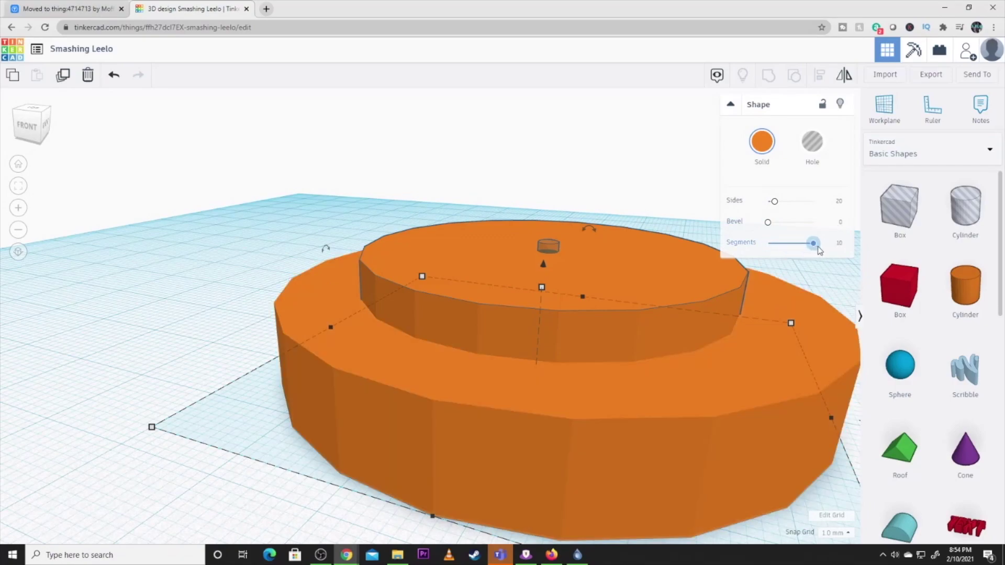
right_click_drag(788, 370, 763, 387)
left_click_drag(776, 203, 823, 203)
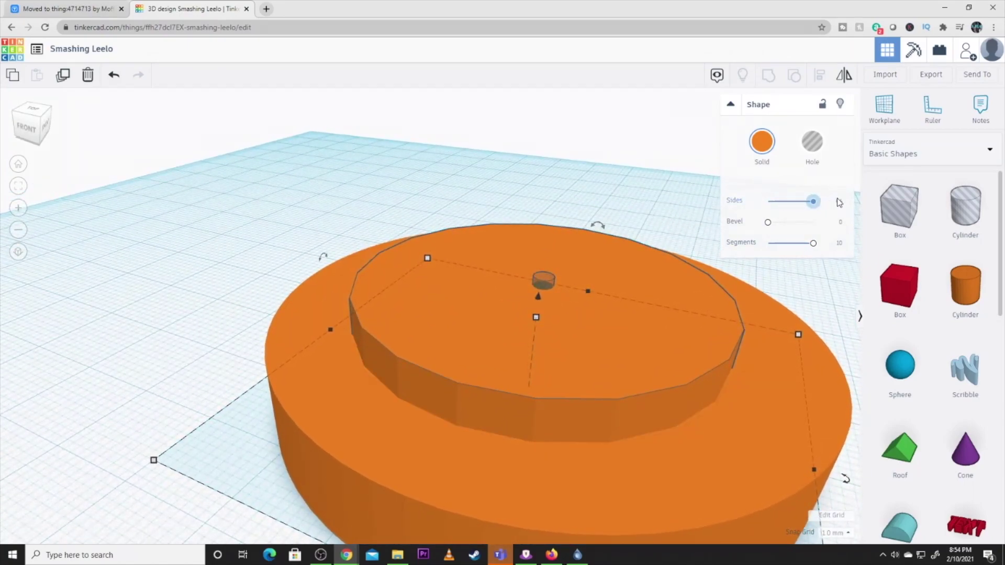
right_click_drag(476, 466, 597, 451)
left_click_drag(768, 222, 816, 223)
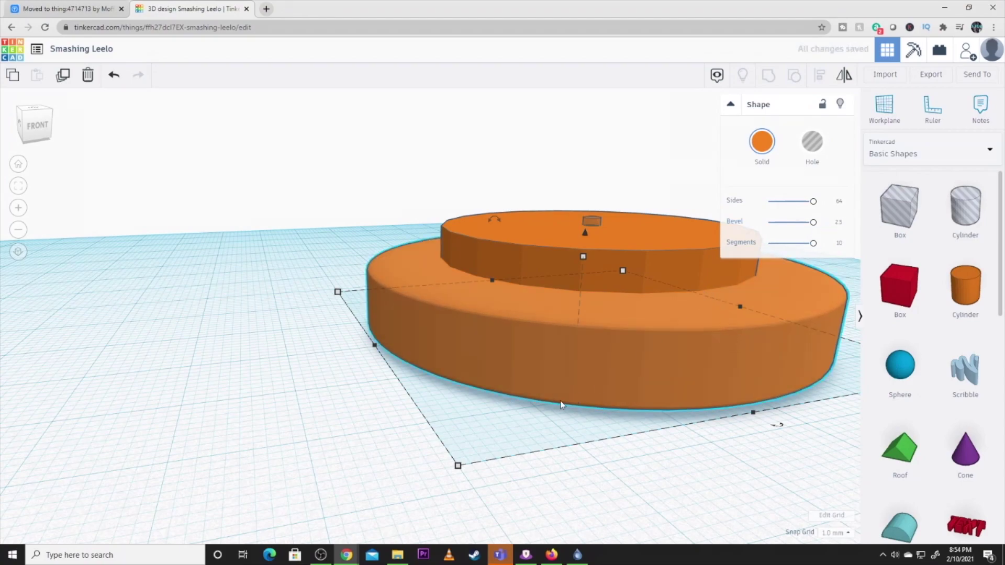
Smooth the upper disc with 10 segments, a bevel of 2.5 and 64 sides, and inspect the rounded edges.
right_click_drag(677, 293, 646, 301)
left_click(646, 301)
left_click_drag(768, 245, 825, 206)
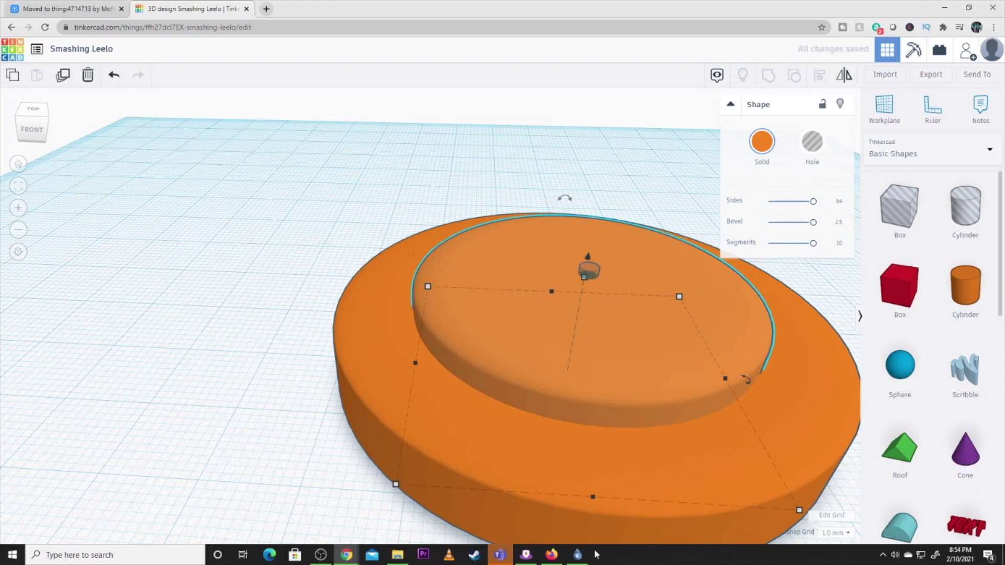
right_click_drag(464, 487, 781, 511)
scroll(544, 300, "up", 2)
scroll(545, 300, "down", 3)
right_click_drag(570, 417, 609, 350)
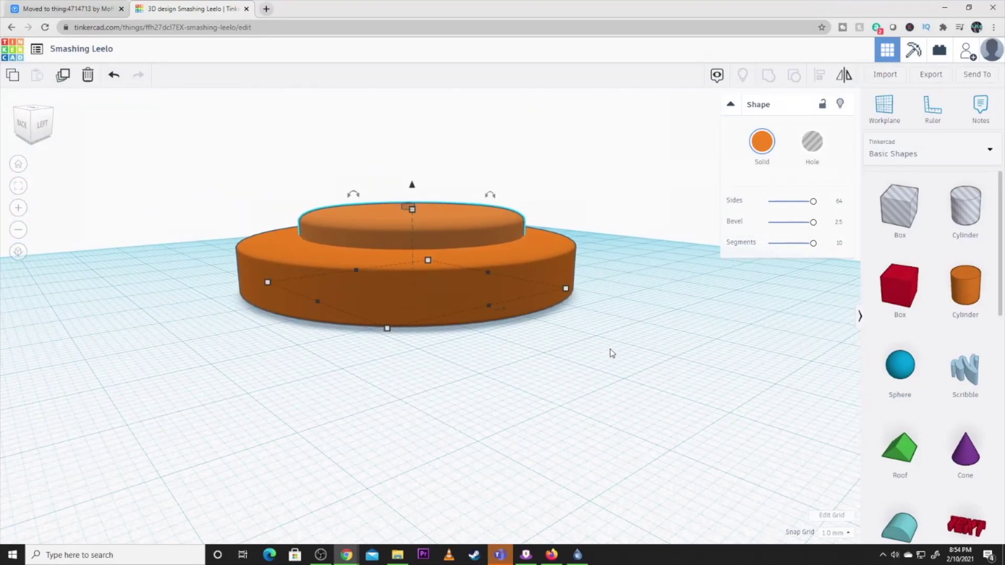
Add a Text shape to the workplane and place it right beside the two-tier disc.
right_click_drag(610, 349, 456, 231)
scroll(511, 297, "down", 5)
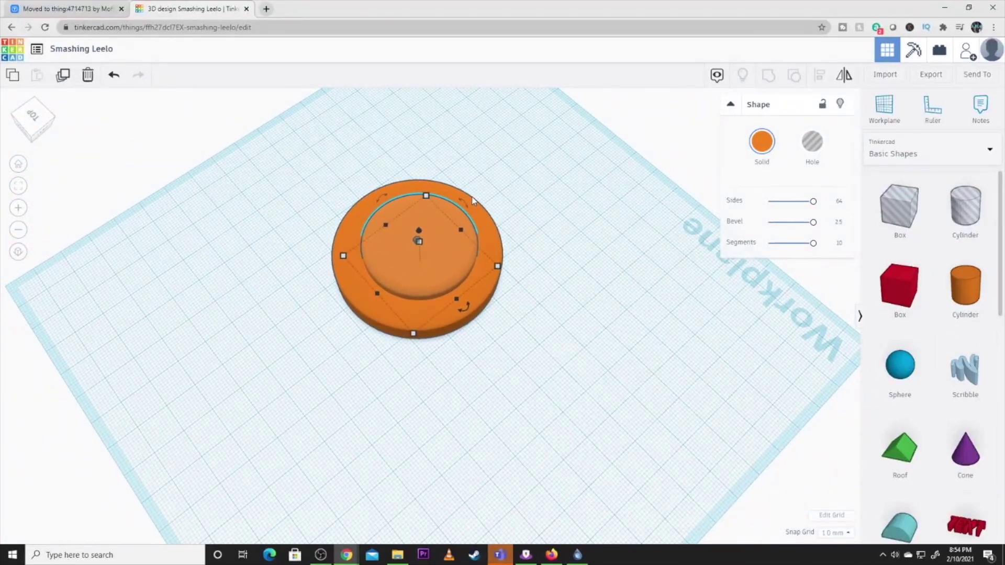
right_click_drag(410, 268, 410, 347)
left_click_drag(966, 526, 518, 420)
right_click_drag(410, 443, 556, 309)
mouse_move(562, 285)
left_mouse_down()
mouse_move(566, 239)
mouse_move(569, 269)
left_mouse_up()
mouse_move(569, 322)
left_mouse_down()
mouse_move(573, 313)
mouse_move(571, 328)
mouse_move(567, 319)
left_mouse_up()
left_click_drag(676, 323, 574, 325)
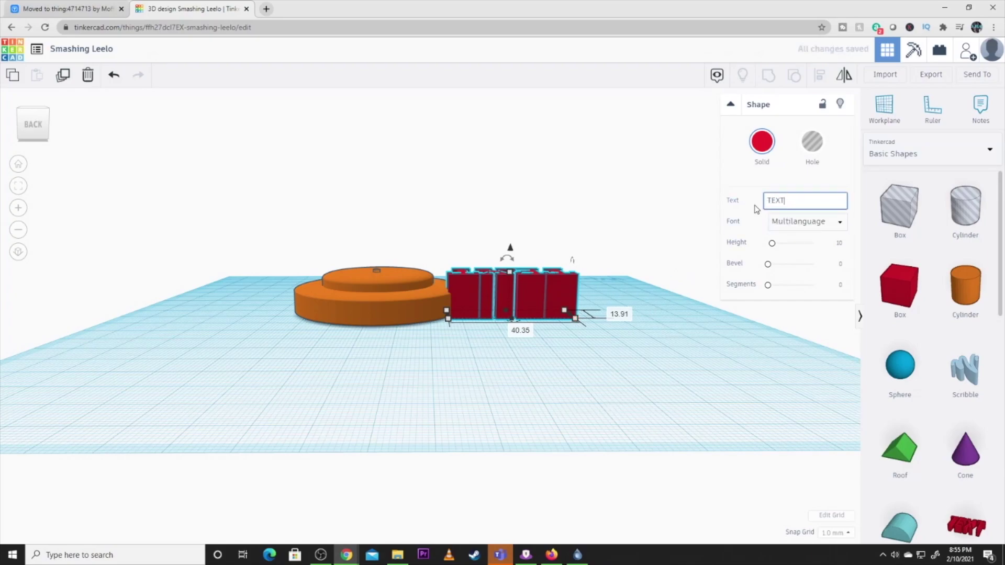
Replace the default wording of the text shape with "Belle".
left_click_drag(804, 201, 753, 203)
type("Leelo")
key("BackSpace")
key("BackSpace")
key("BackSpace")
key("BackSpace")
key("BackSpace")
type("Bell")
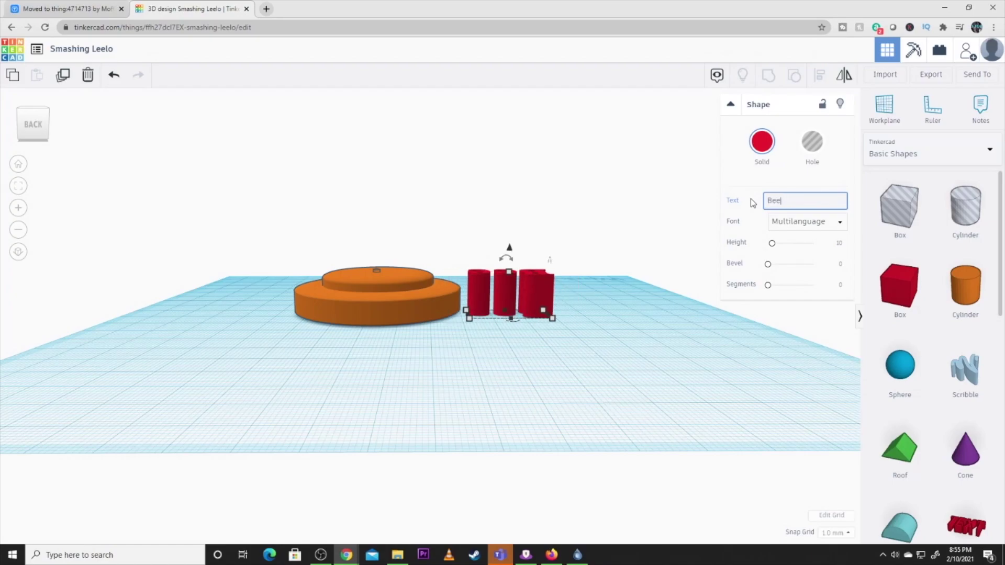
type("e")
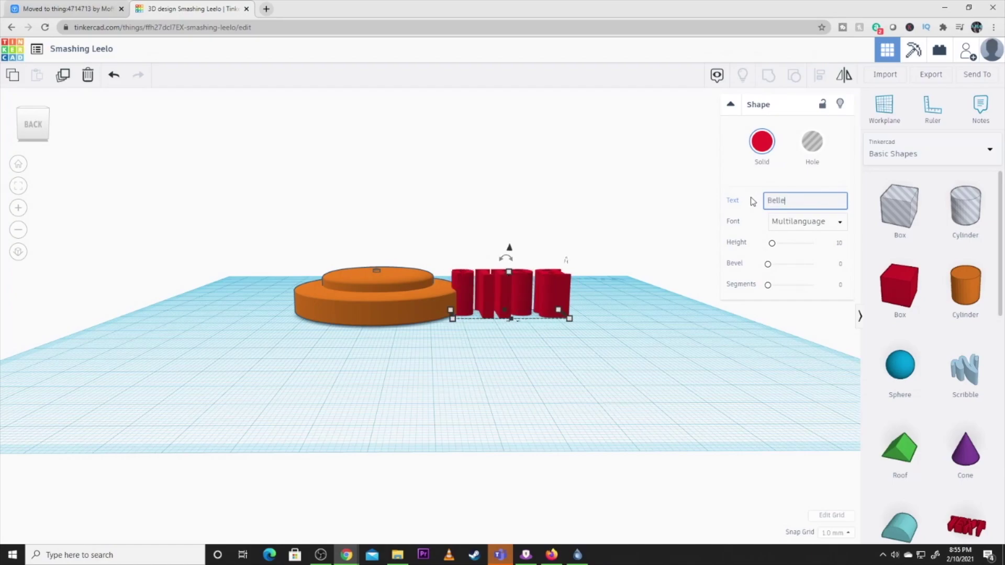
Shrink the Belle lettering to about 19 by 11.65 mm and move it onto the upper disc beside the centre hole.
right_click_drag(642, 212, 130, 347)
mouse_move(310, 331)
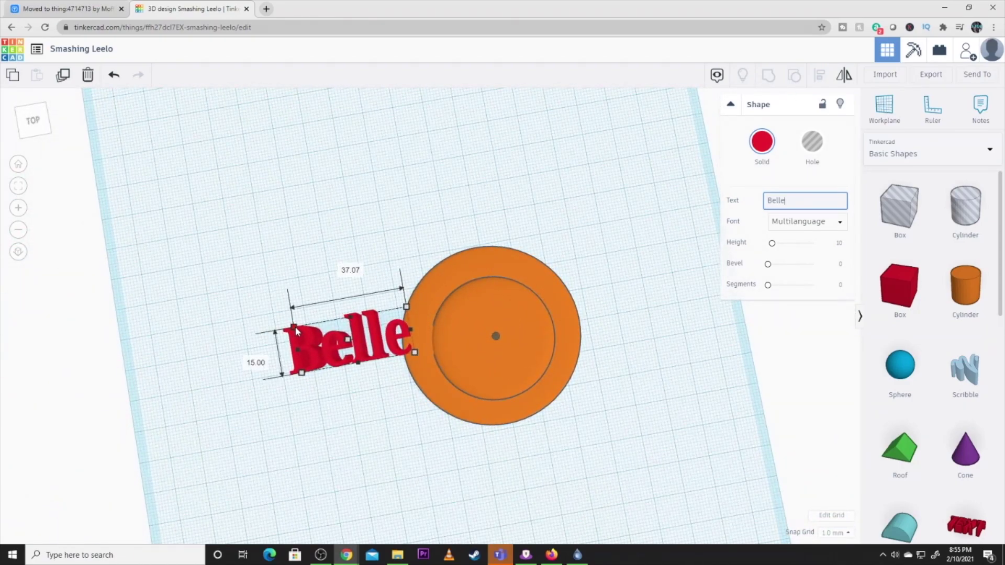
left_click_drag(310, 331, 344, 327)
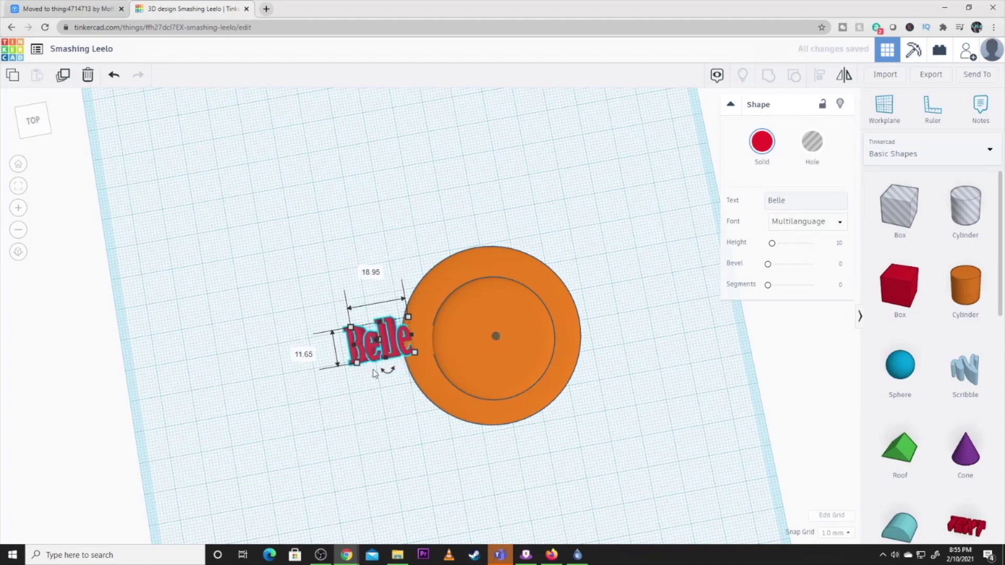
left_click_drag(373, 361, 495, 390)
right_click_drag(505, 413, 458, 366)
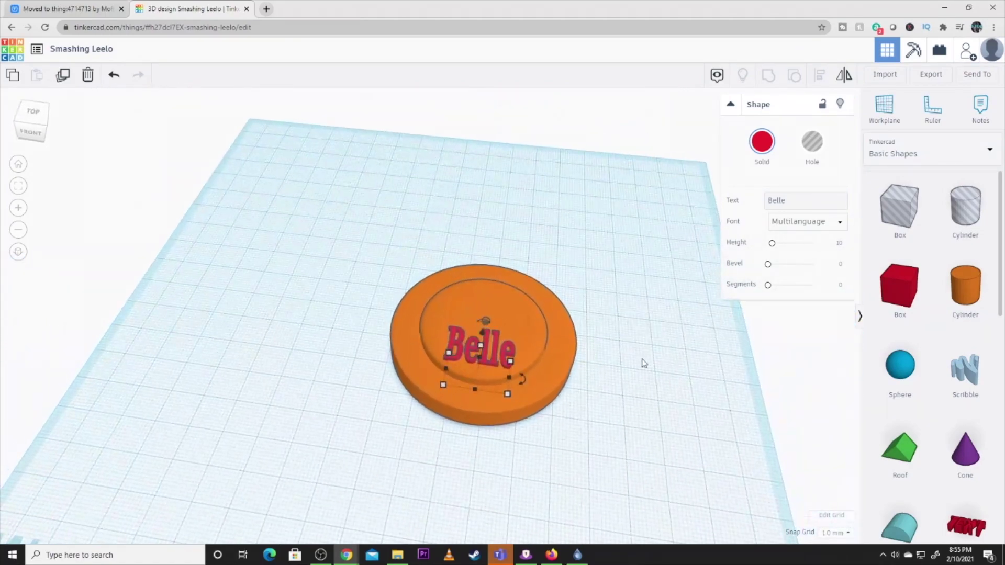
Deselect the lettering, examine the disc from several angles and look through the available shape categories.
left_click(622, 383)
right_click_drag(623, 382, 327, 268)
right_click_drag(309, 308, 567, 386)
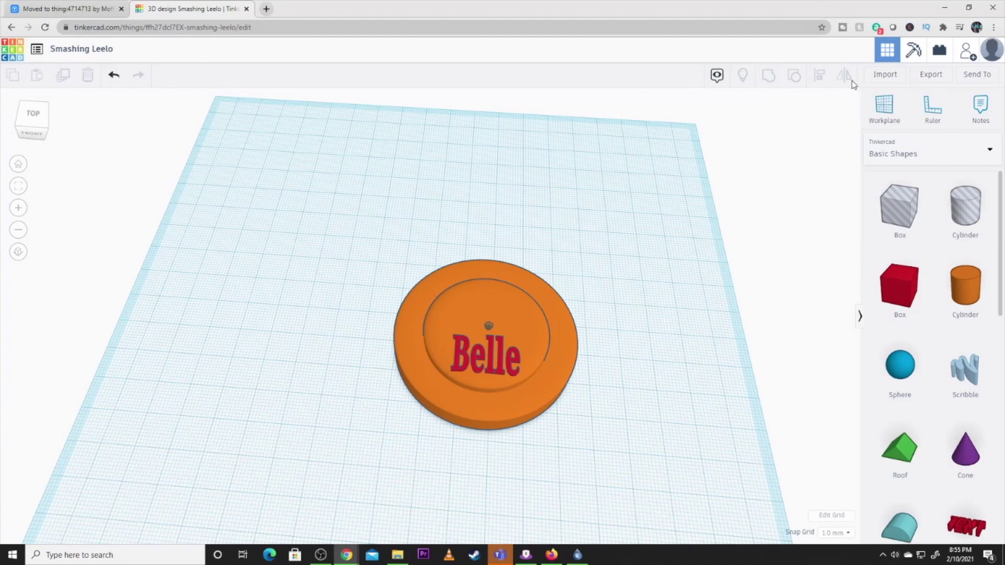
left_click(916, 151)
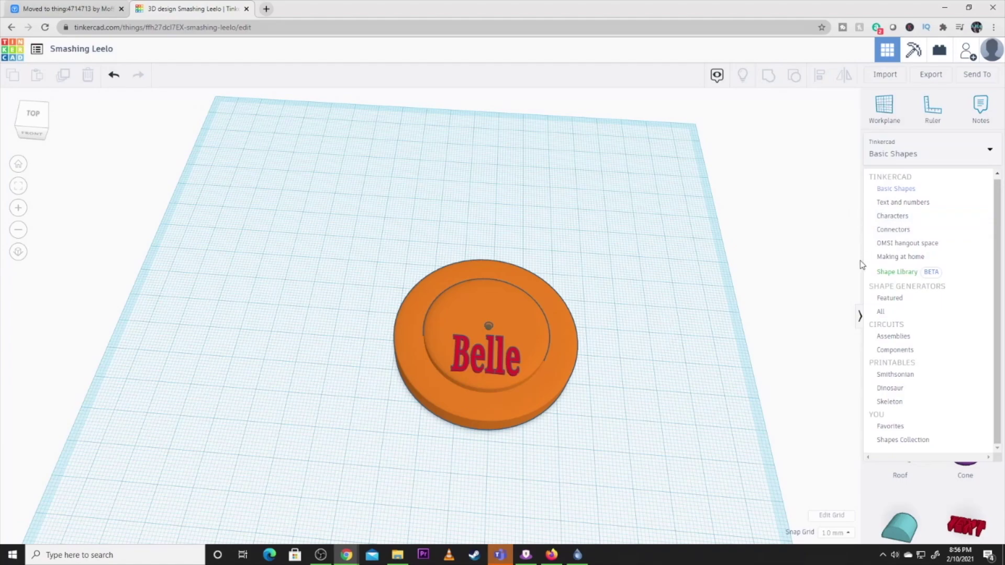
scroll(227, 407, "down", 2)
right_click_drag(226, 406, 193, 414)
scroll(473, 429, "up", 5)
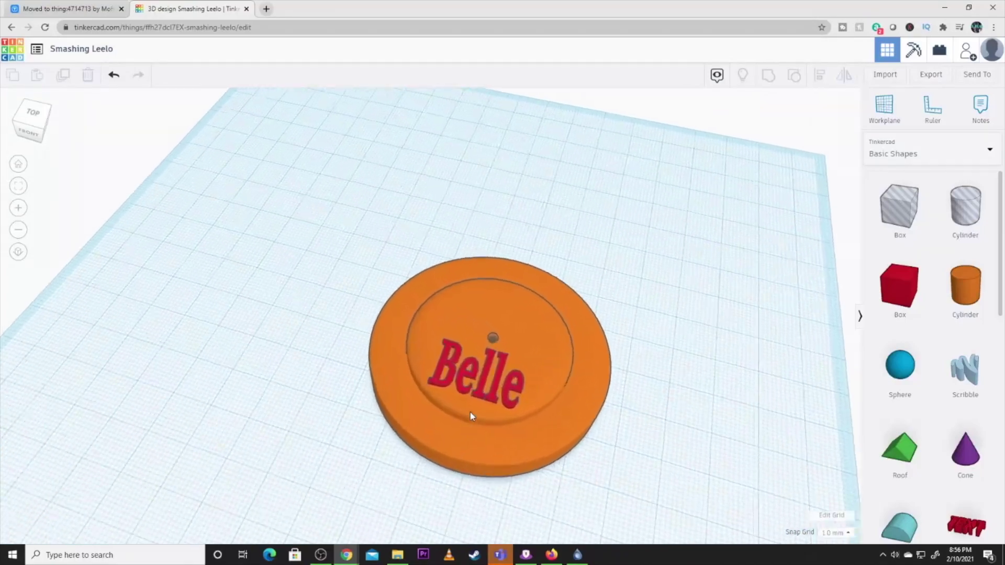
right_click_drag(321, 531, 455, 470)
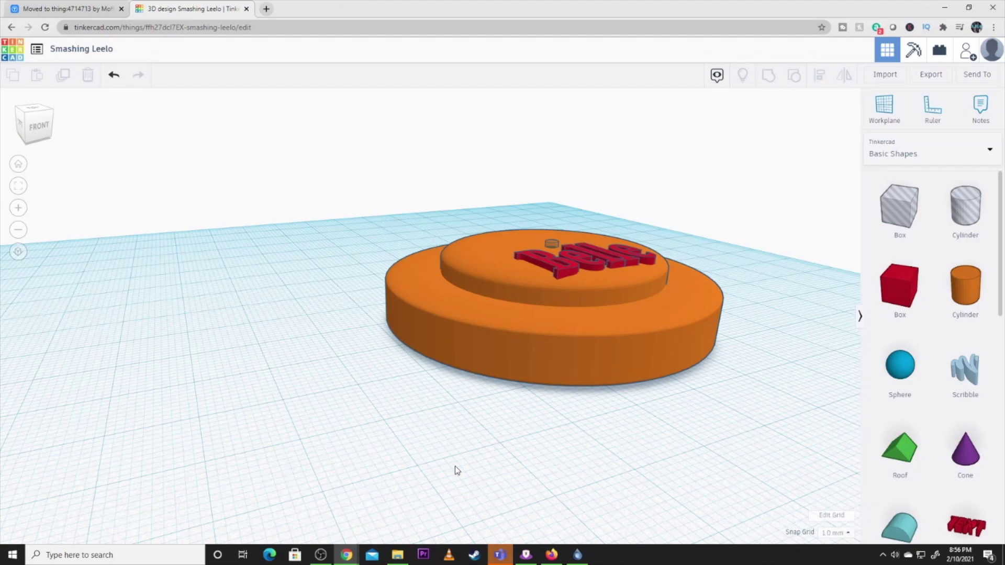
right_click_drag(507, 363, 579, 307)
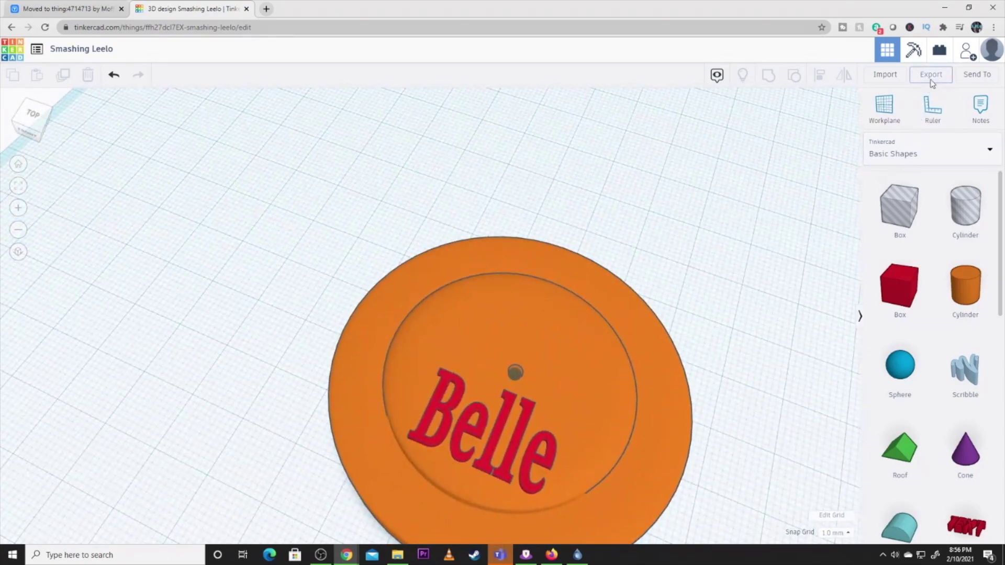
Export everything in the design as an STL file and open the downloaded file in Ultimaker Cura.
left_click(931, 75)
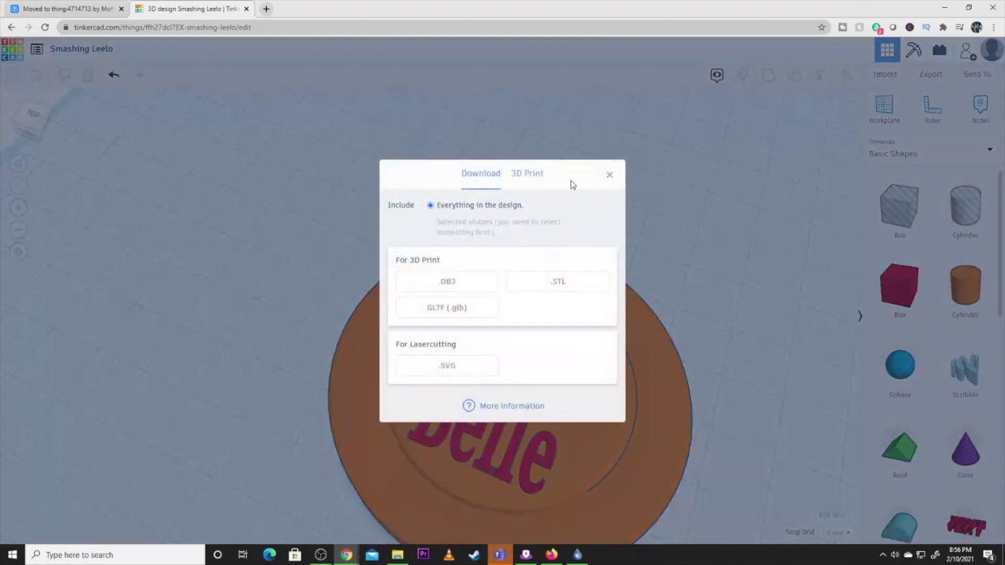
left_click(544, 286)
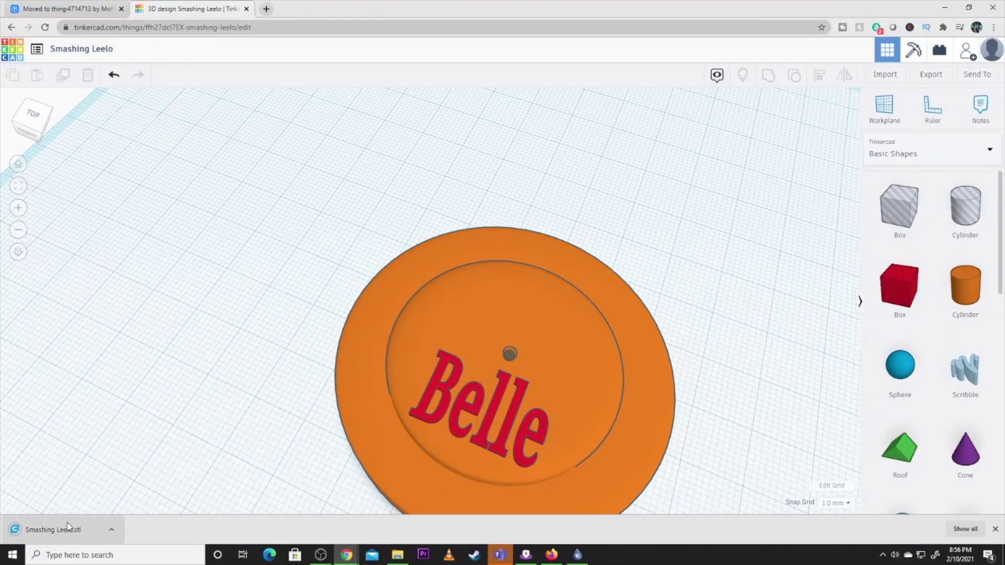
left_click(67, 526)
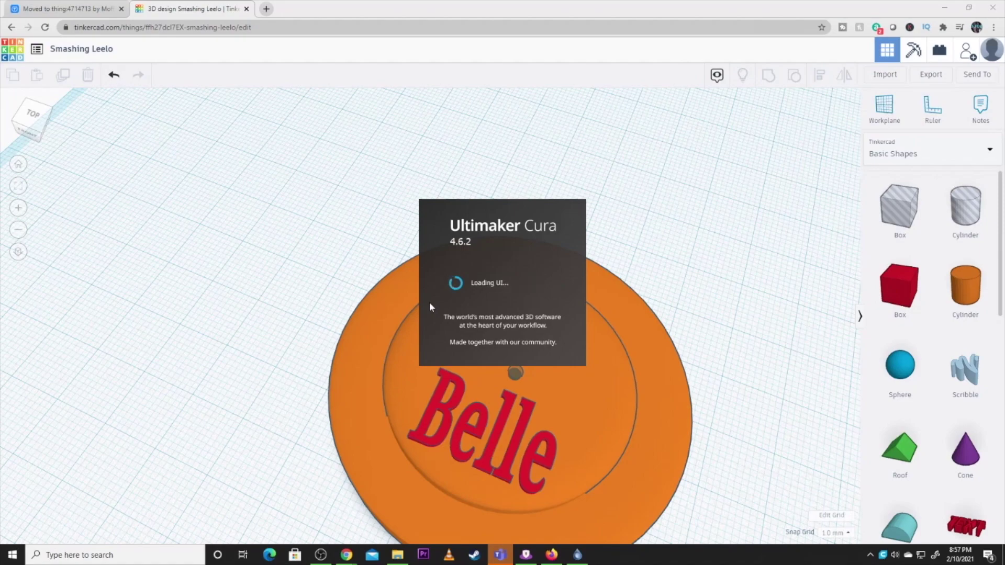
right_click_drag(430, 307, 471, 341)
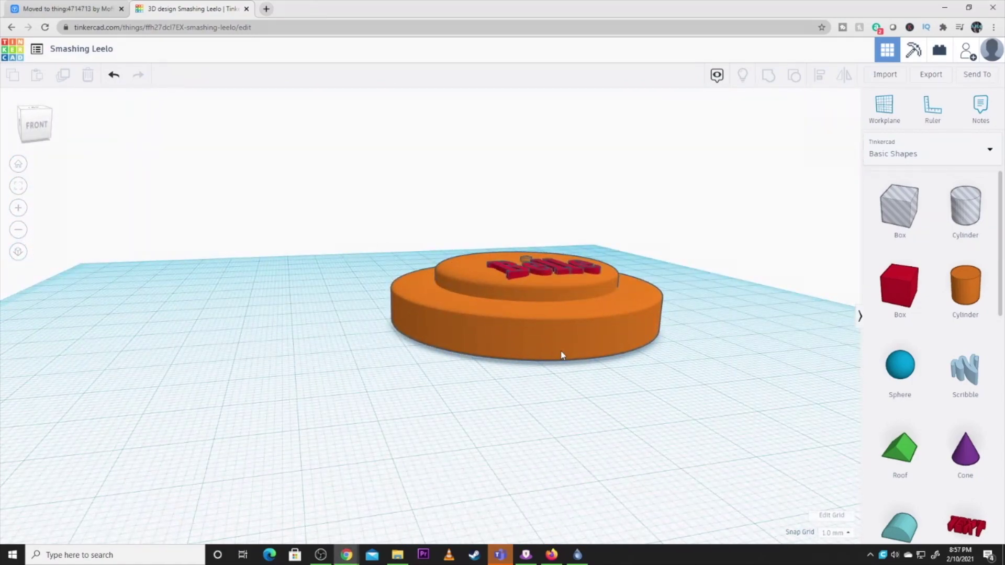
right_click_drag(626, 341, 588, 377)
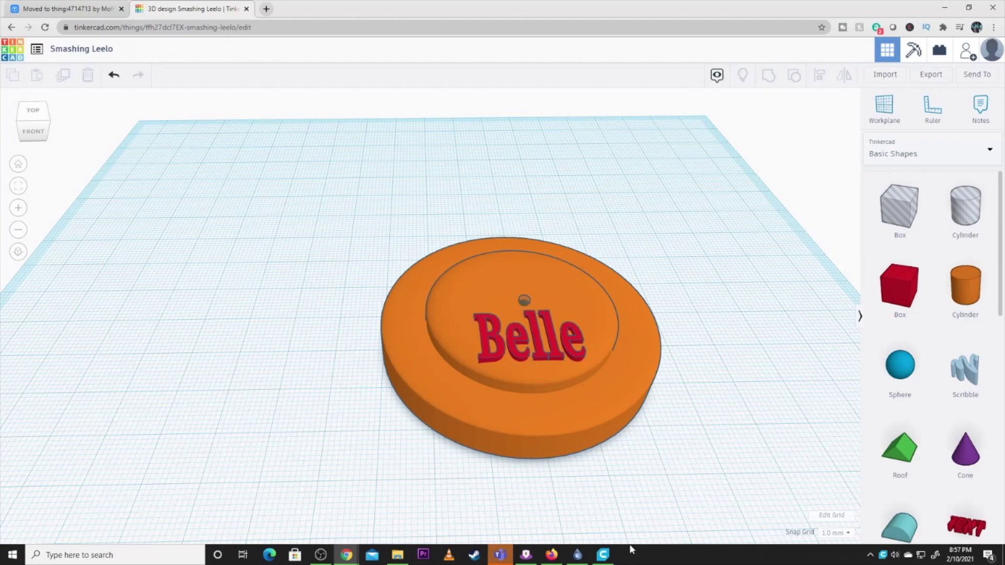
left_click(603, 554)
Examine the imported disc on the build plate from above, close up and from the side.
right_click_drag(443, 274, 438, 340)
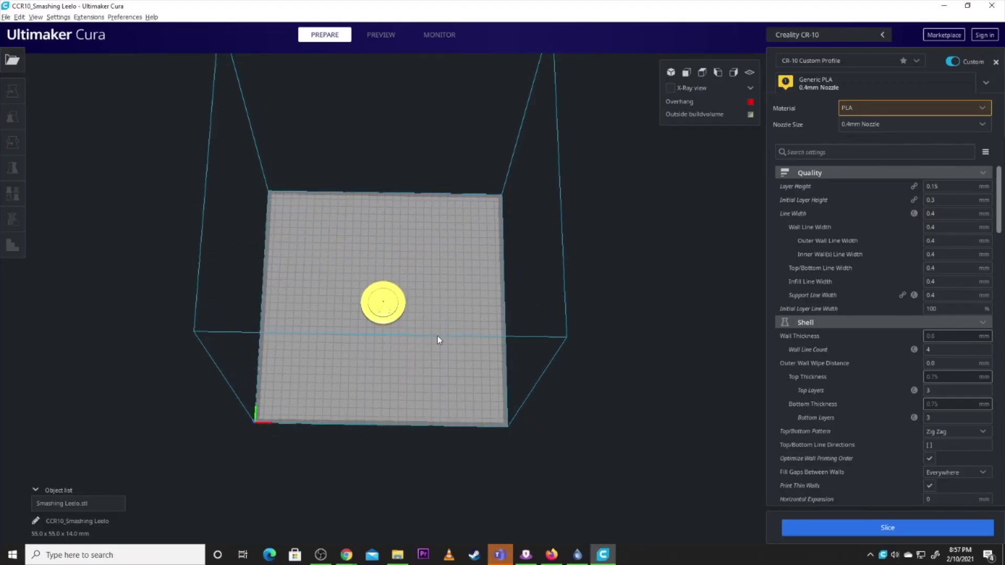
scroll(358, 315, "up", 10)
right_click_drag(359, 510, 363, 452)
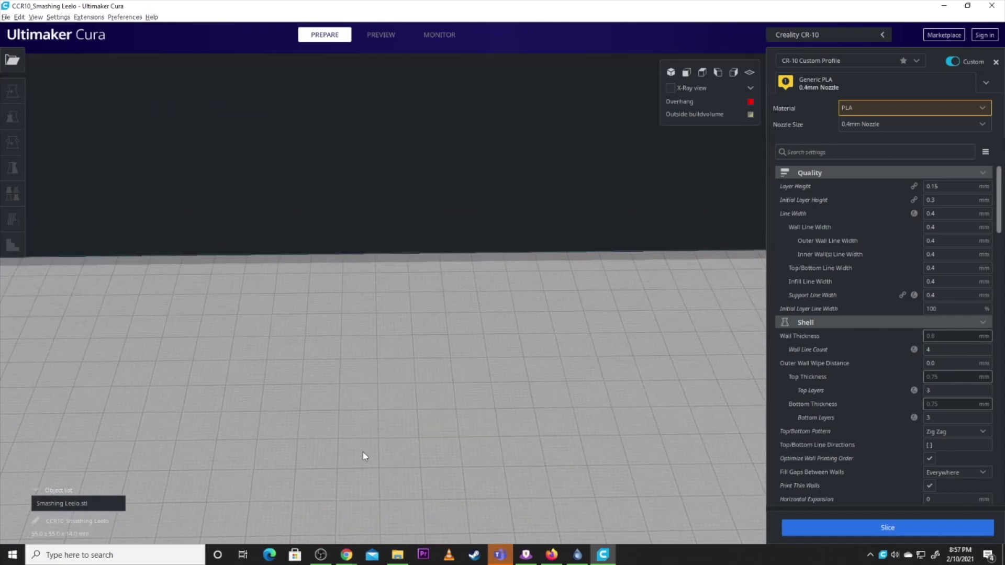
scroll(363, 452, "down", 10)
right_click_drag(411, 406, 386, 539)
scroll(364, 448, "up", 5)
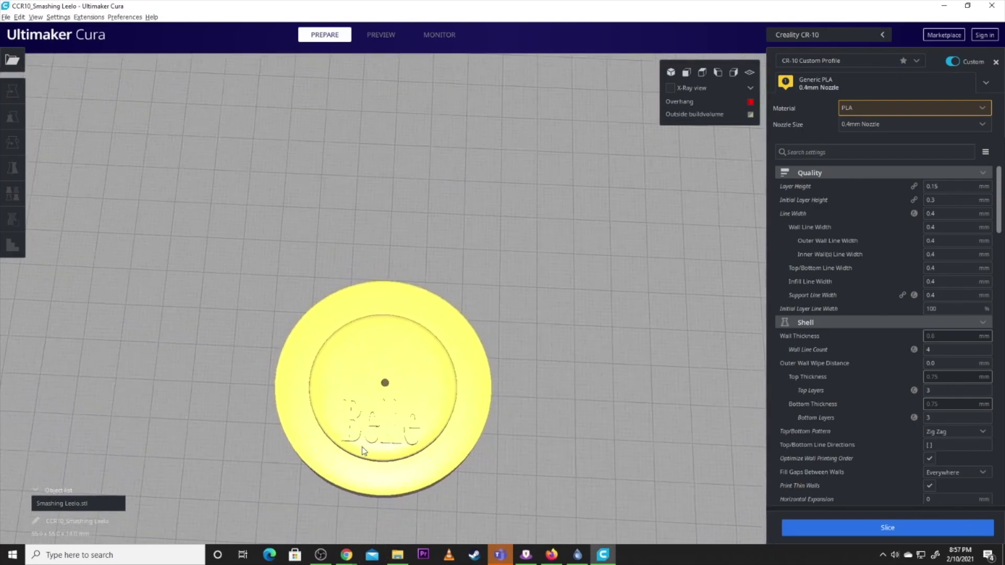
scroll(385, 486, "down", 2)
scroll(386, 487, "down", 1)
right_click_drag(366, 498, 408, 453)
Slice the disc model and inspect its layer preview, including the raised lettering and centre hole.
left_click(887, 529)
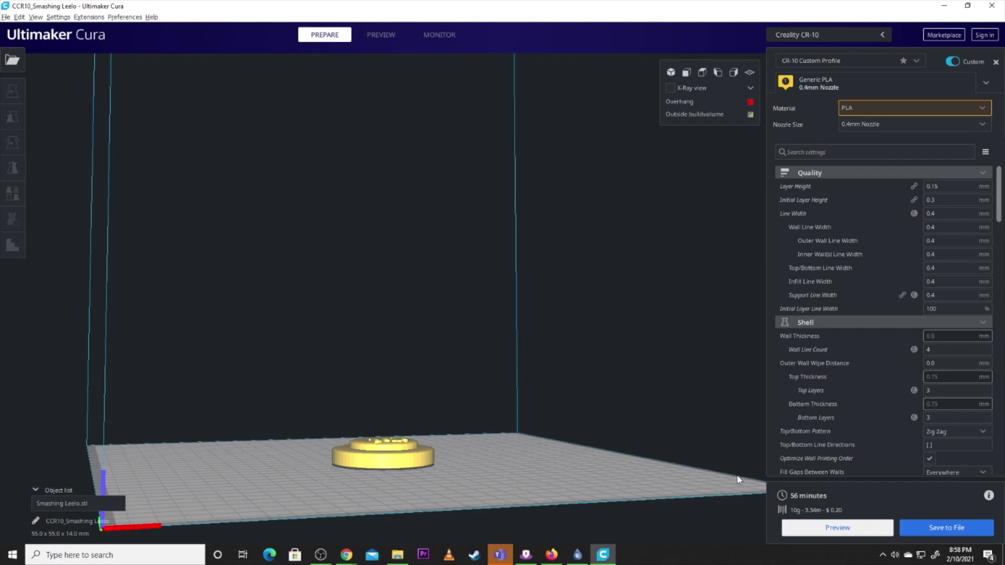
right_click_drag(552, 411, 419, 450)
scroll(373, 420, "up", 5)
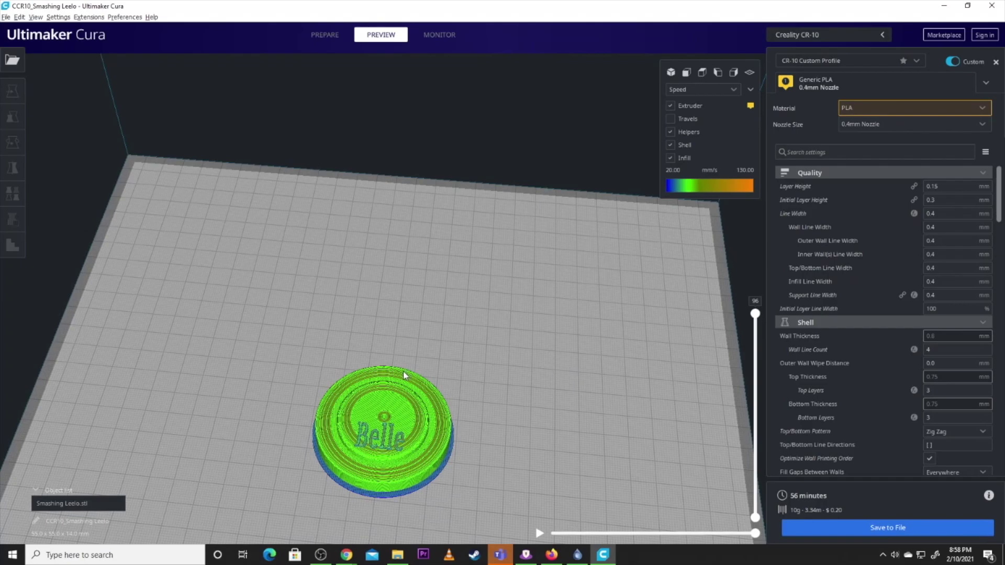
right_click_drag(568, 370, 366, 488)
scroll(367, 488, "up", 3)
scroll(361, 482, "up", 5)
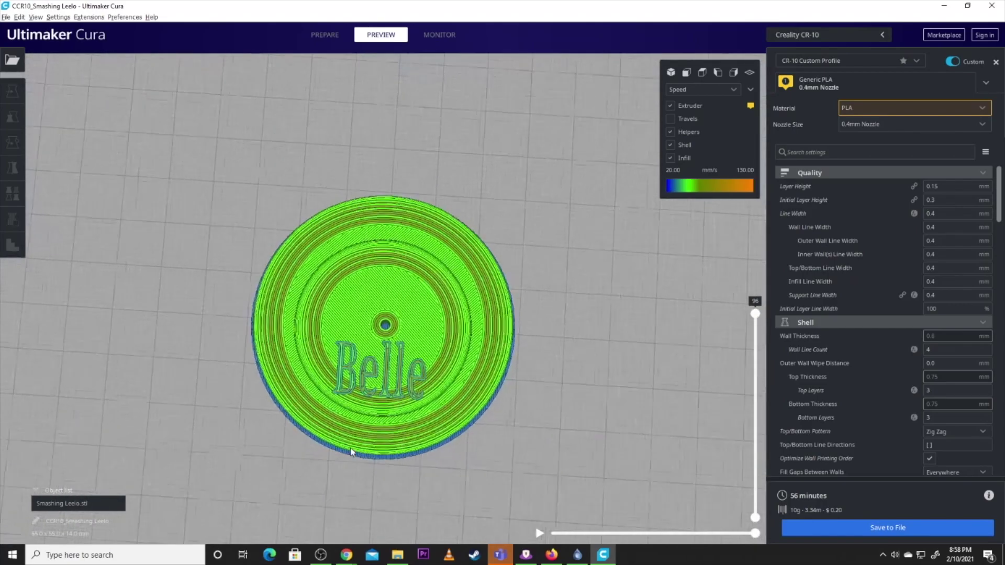
scroll(347, 487, "down", 5)
right_click_drag(374, 518, 383, 497)
Lower the layer preview to layer 19 to examine the infill inside the base disc, and raise it back to layer 96.
left_click_drag(754, 314, 712, 478)
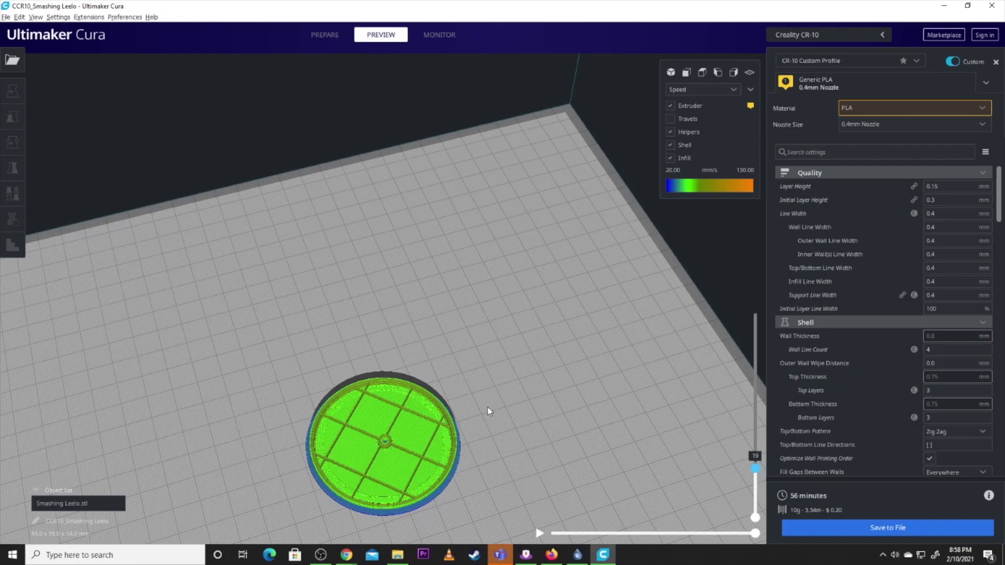
scroll(350, 510, "up", 5)
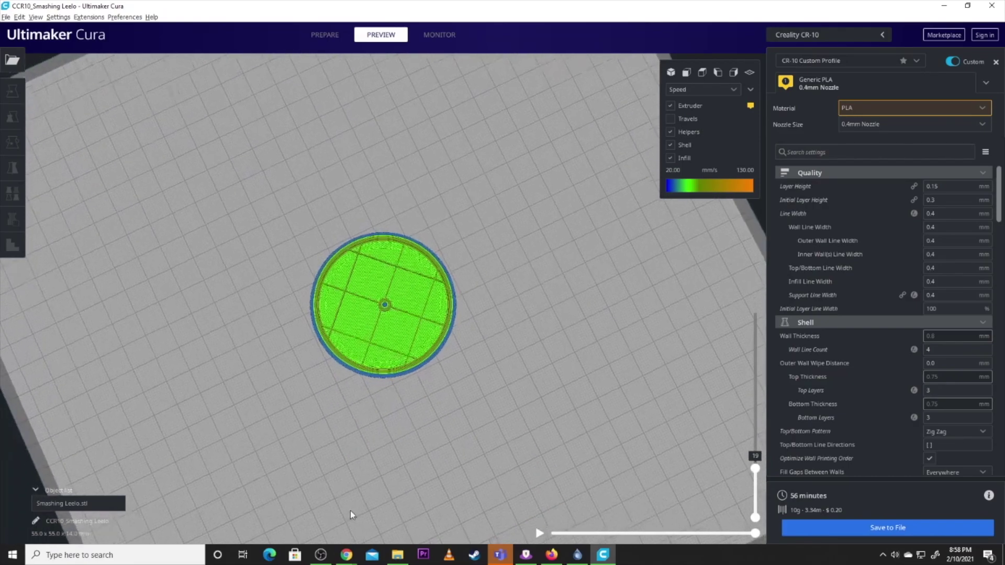
right_click_drag(325, 399, 463, 368)
scroll(332, 474, "down", 8)
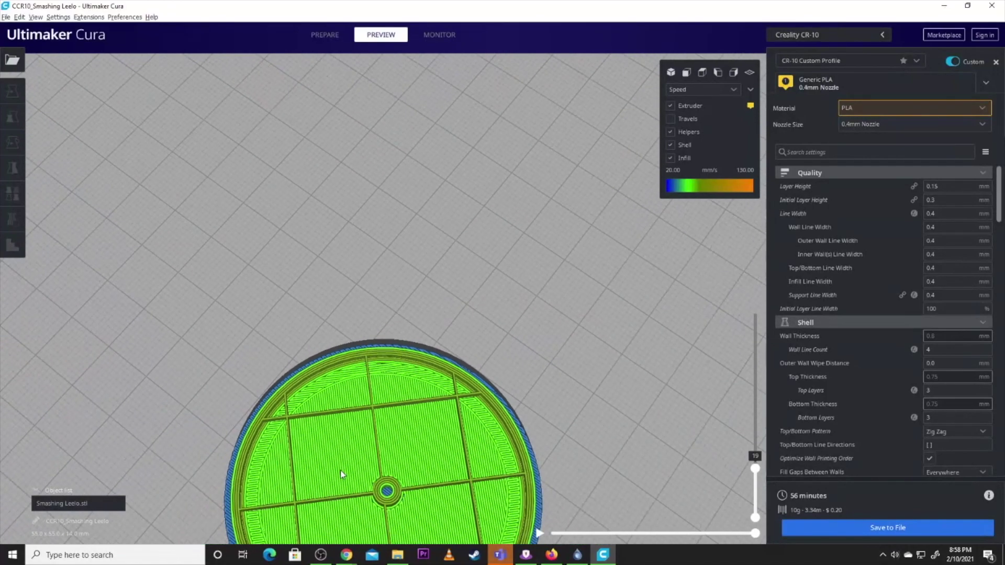
scroll(347, 476, "down", 6)
right_click_drag(386, 471, 374, 421)
scroll(361, 461, "up", 5)
right_click_drag(356, 471, 338, 533)
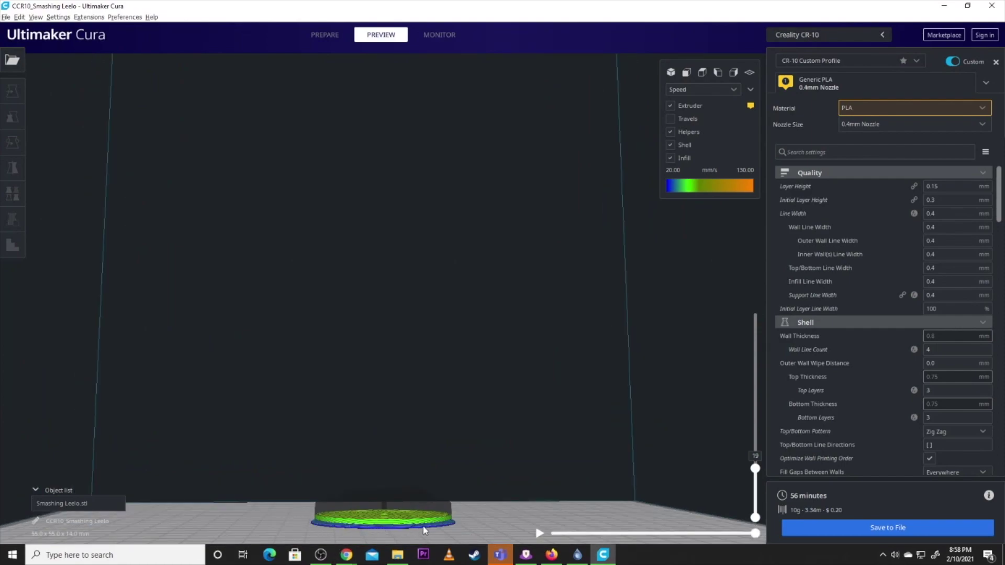
right_click_drag(418, 519, 333, 533)
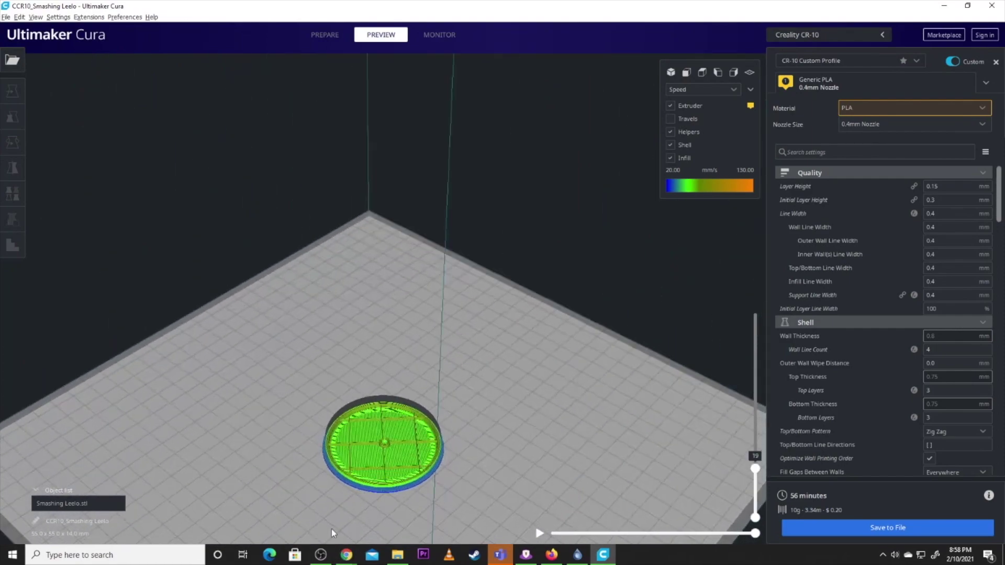
left_click_drag(759, 470, 762, 293)
right_click_drag(654, 349, 395, 375)
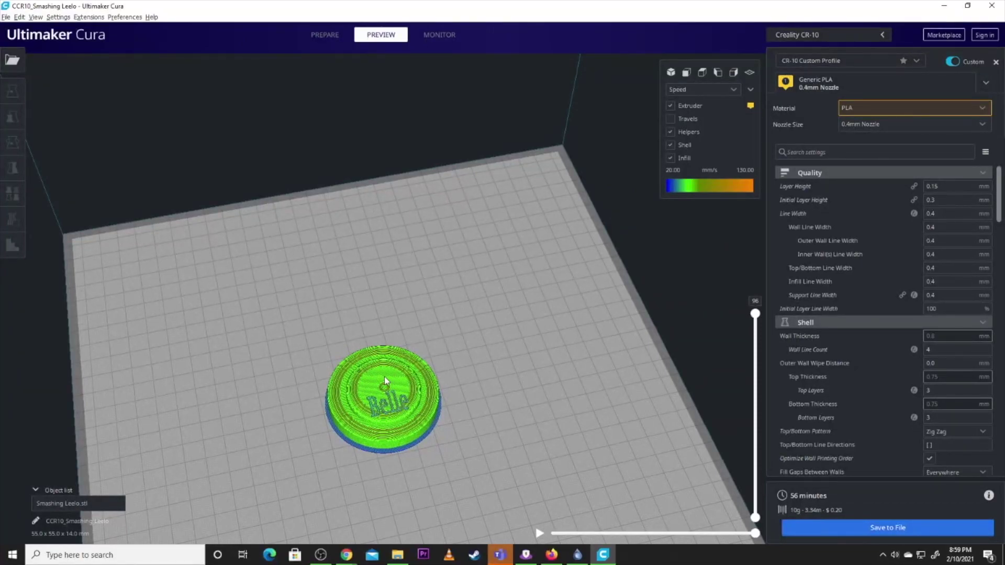